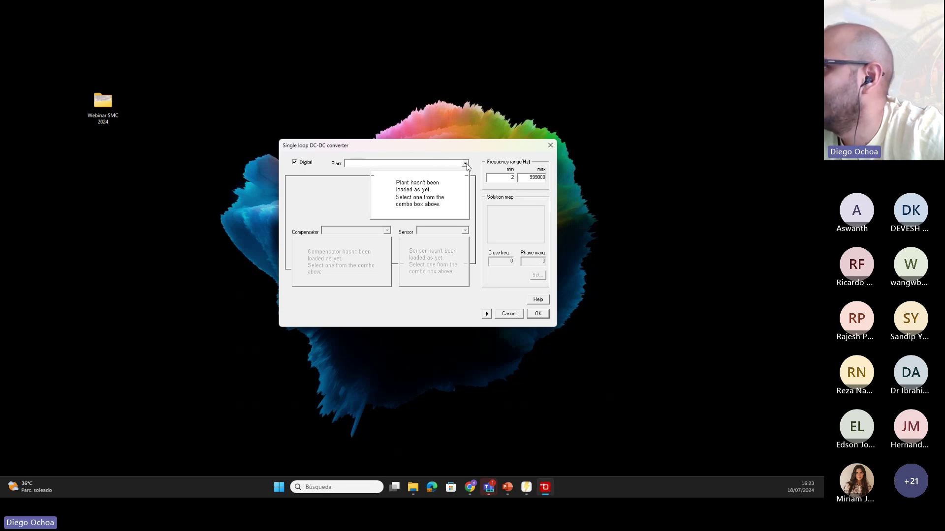
Step: Choose Buck (voltage mode controlled) as the plant of the single-loop DC-DC converter
left_click(465, 164)
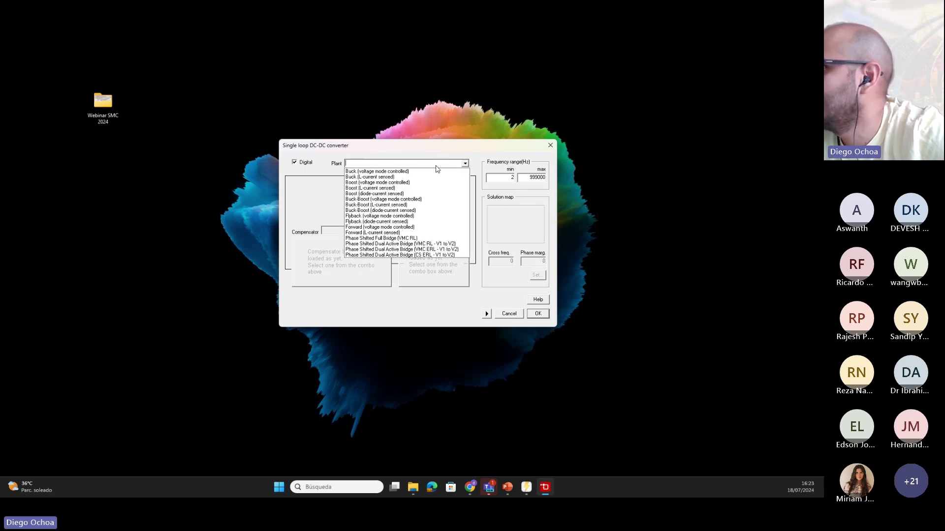
left_click(363, 172)
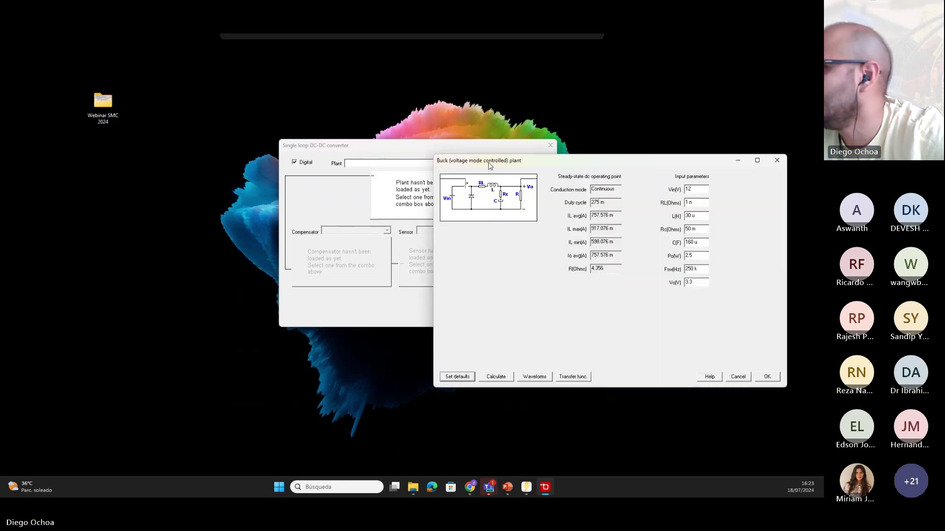
left_click_drag(490, 165, 259, 131)
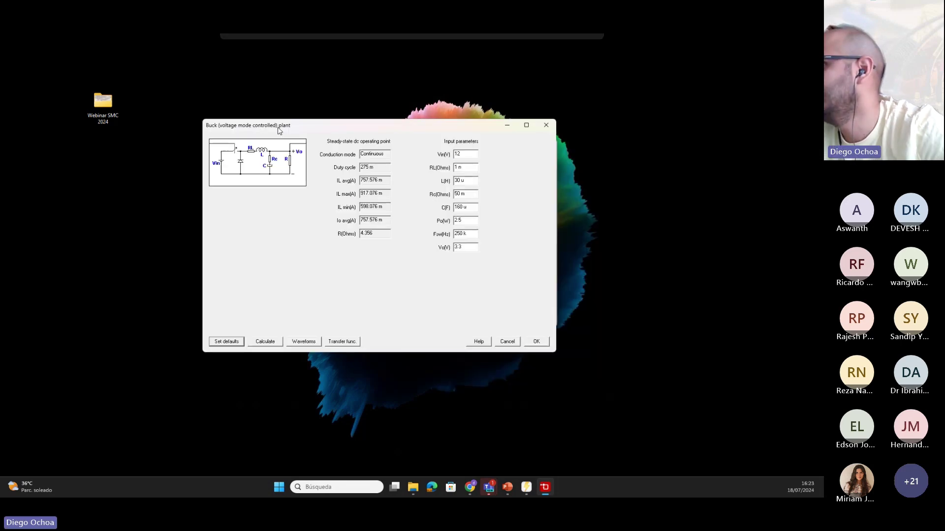
Step: Set the buck plant's Vin to 100 V, RL to 10 mOhm, L to 50 uH and C to 100 uF
double_click(471, 156)
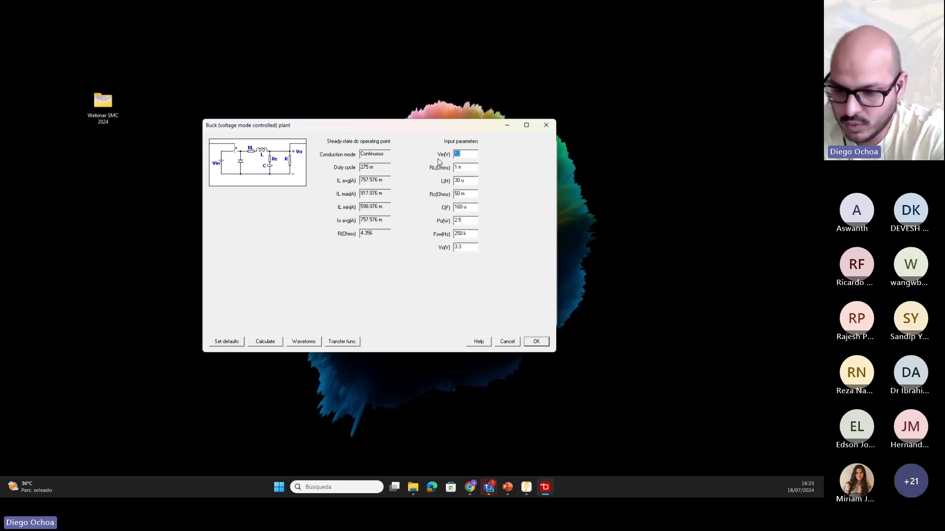
type("1")
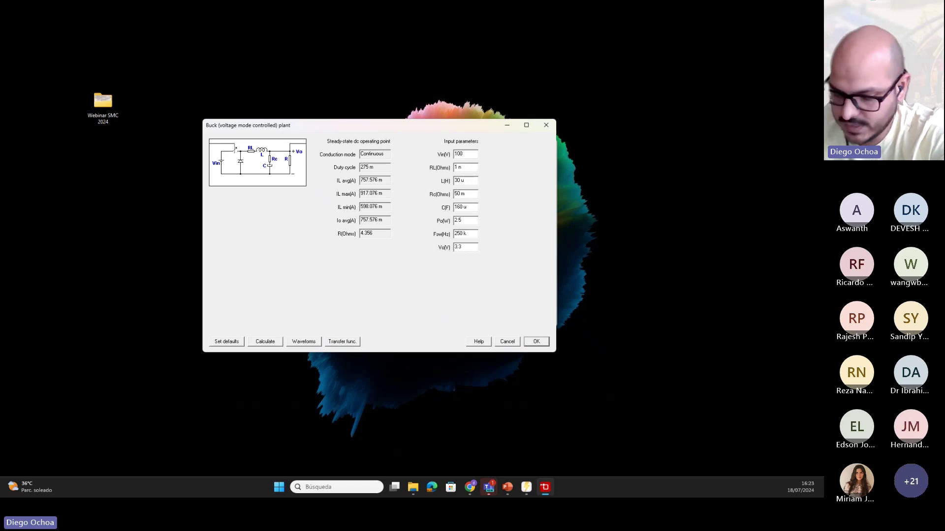
left_click(457, 168)
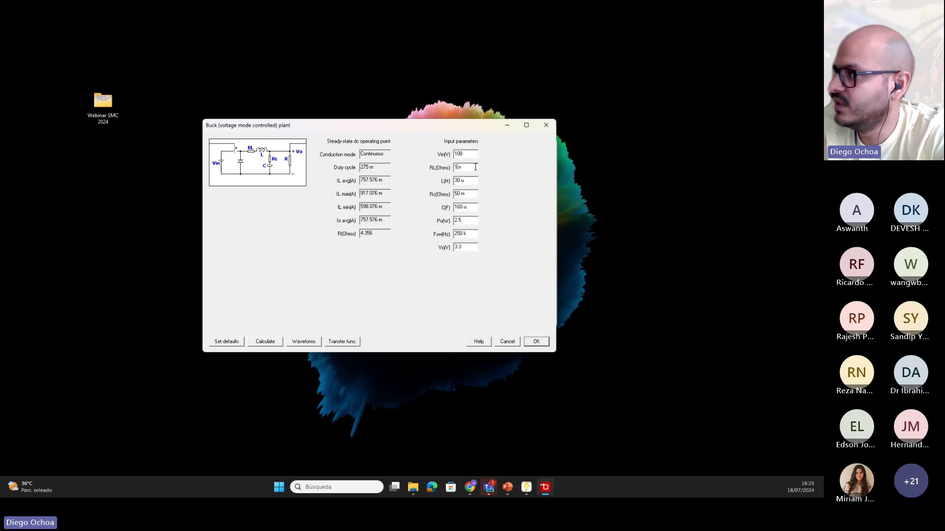
type("0")
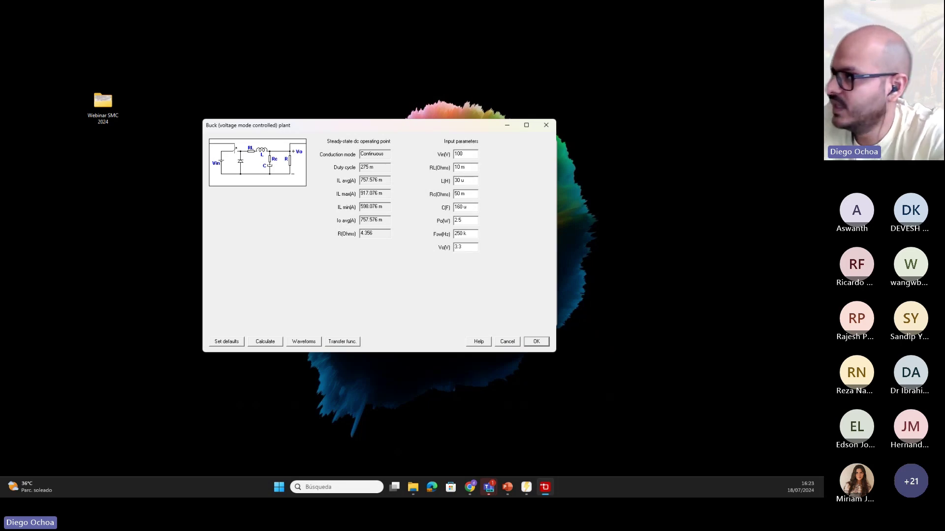
left_click_drag(458, 181, 451, 182)
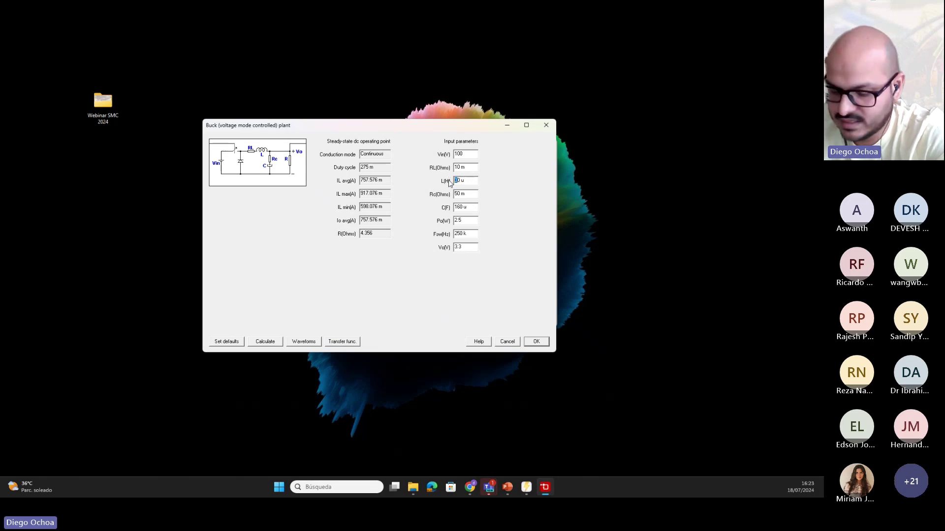
type("5")
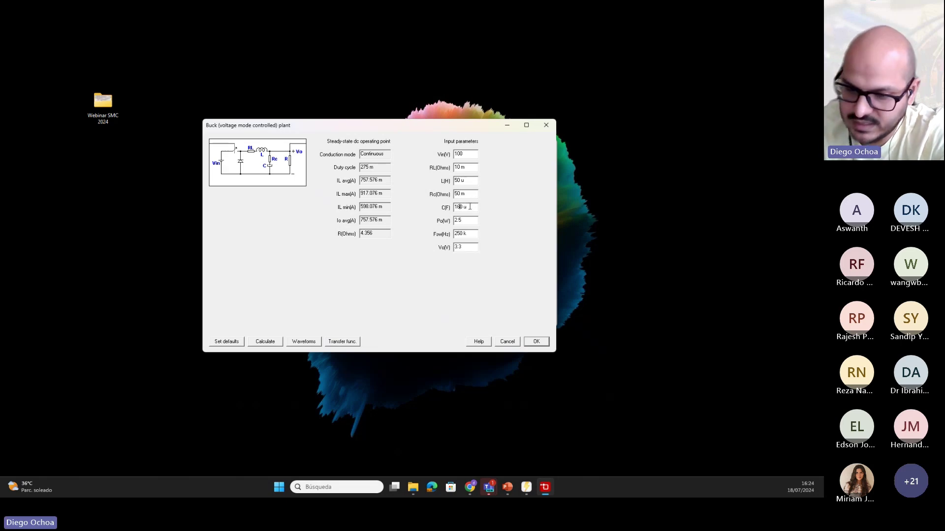
key("BackSpace")
type("0")
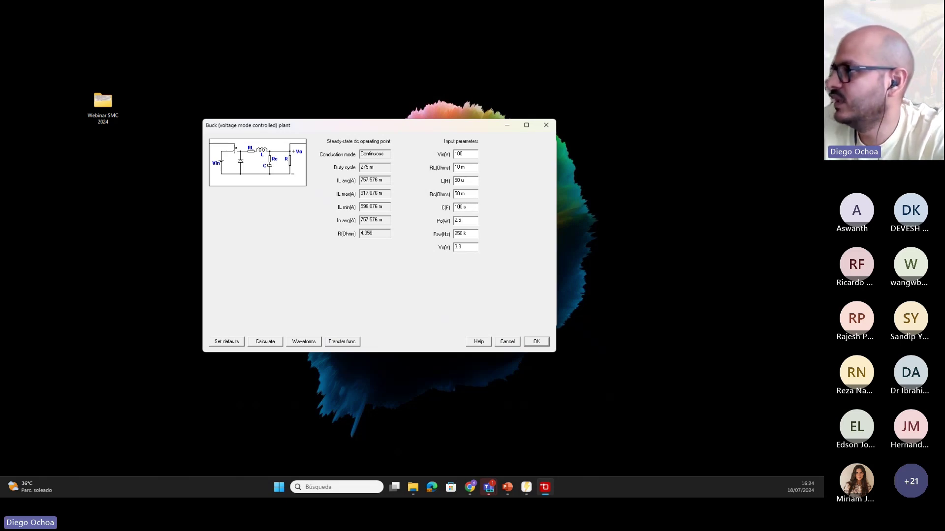
Step: Set the plant's Po to 500 W, Fsw to 100 kHz and Vo to 24 V, calculate the operating point, and accept the plant
key("Tab")
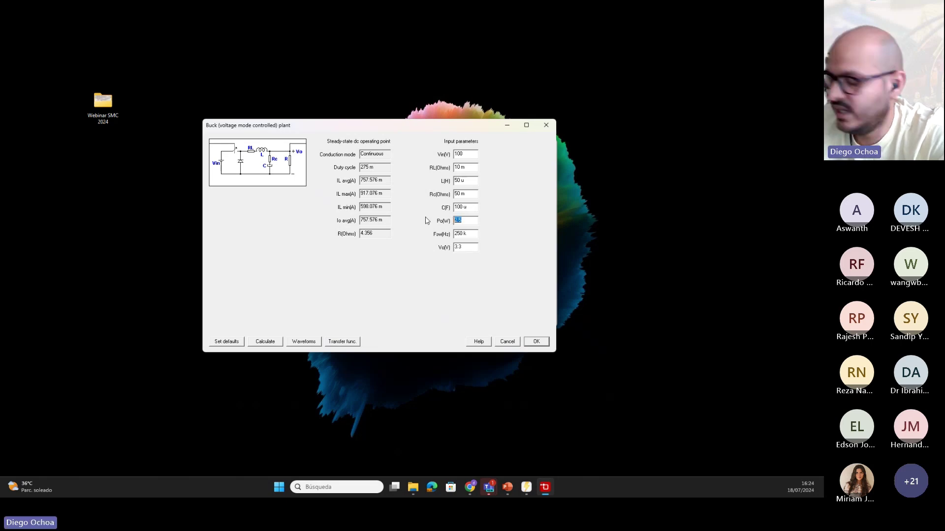
type("500")
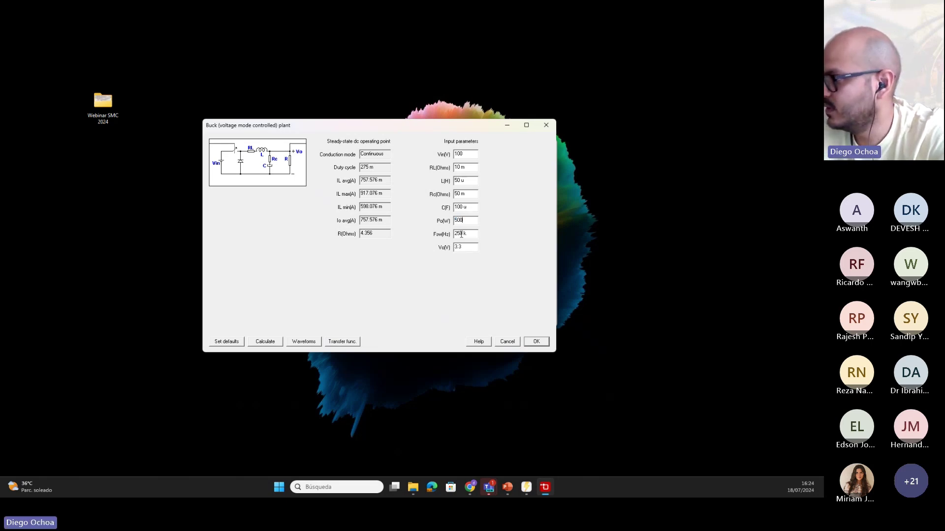
left_click_drag(461, 235, 453, 233)
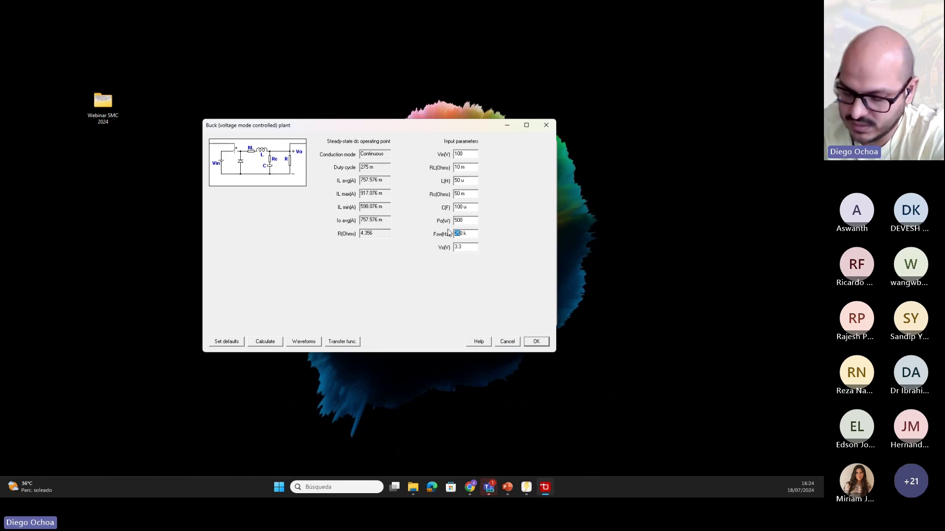
type("10")
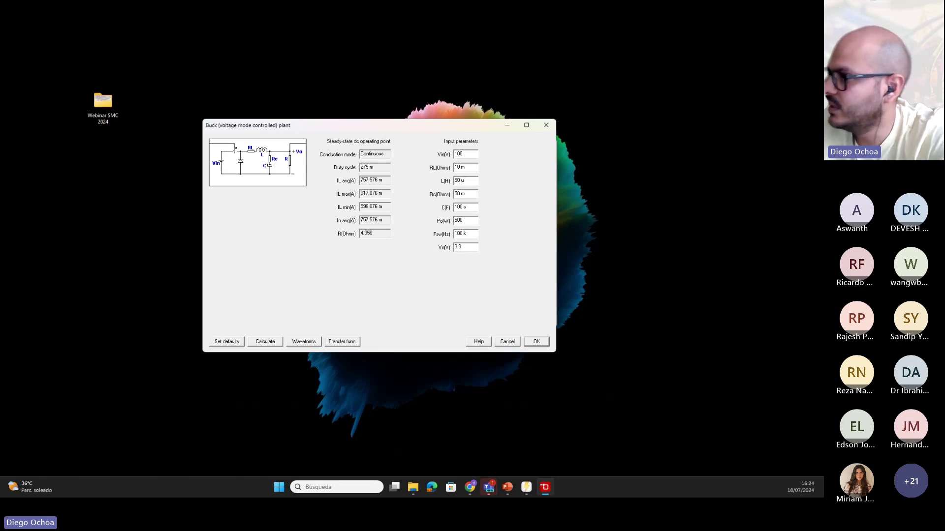
left_click_drag(467, 248, 423, 247)
type("24")
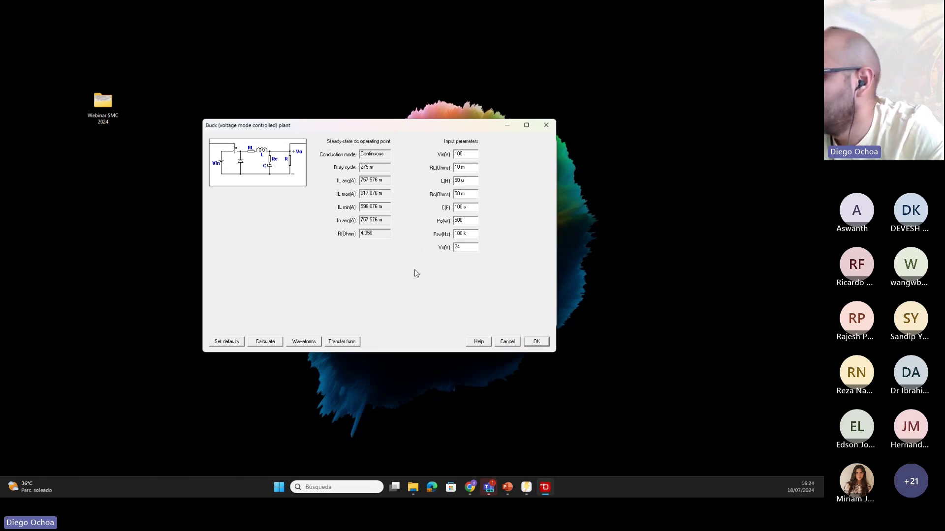
left_click(265, 342)
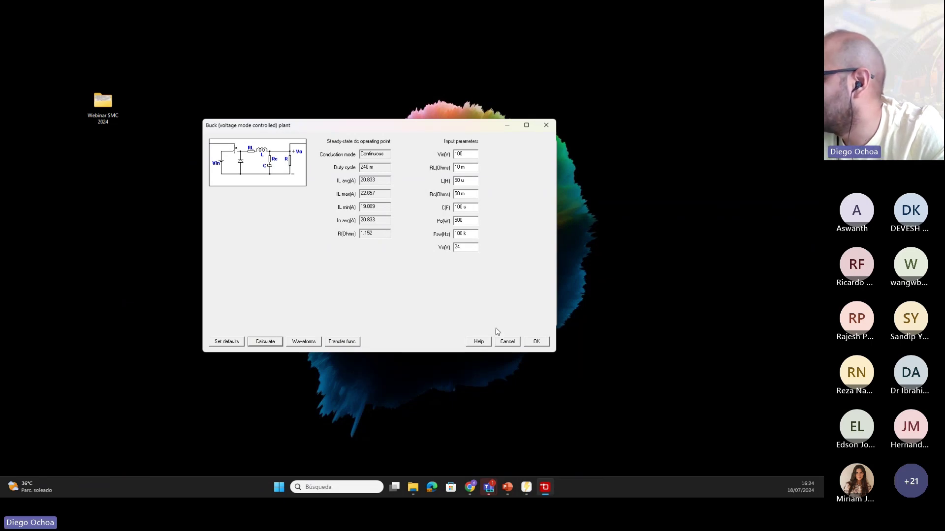
left_click(539, 343)
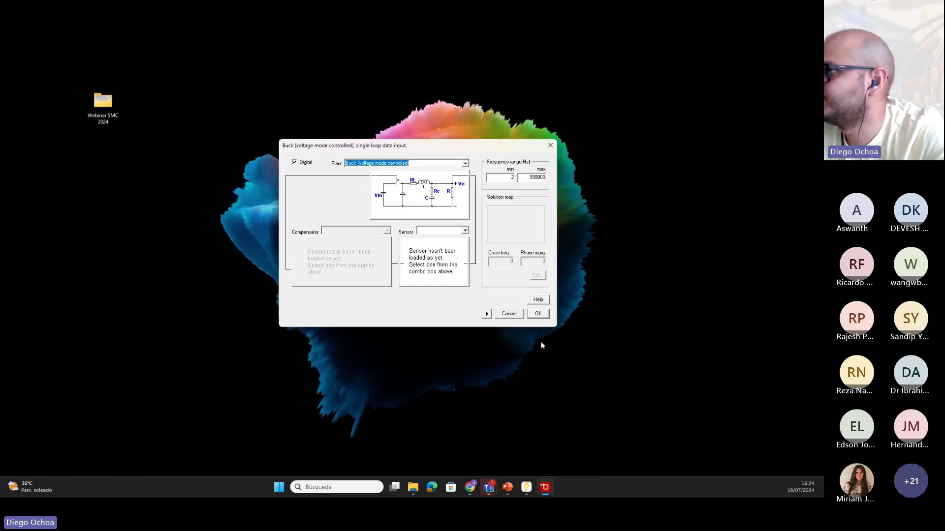
Step: Add an isolated V. sensor with gain 0.125, calculate Vref from the gain, set the HF pole to 50 kHz, and accept it
left_click(465, 231)
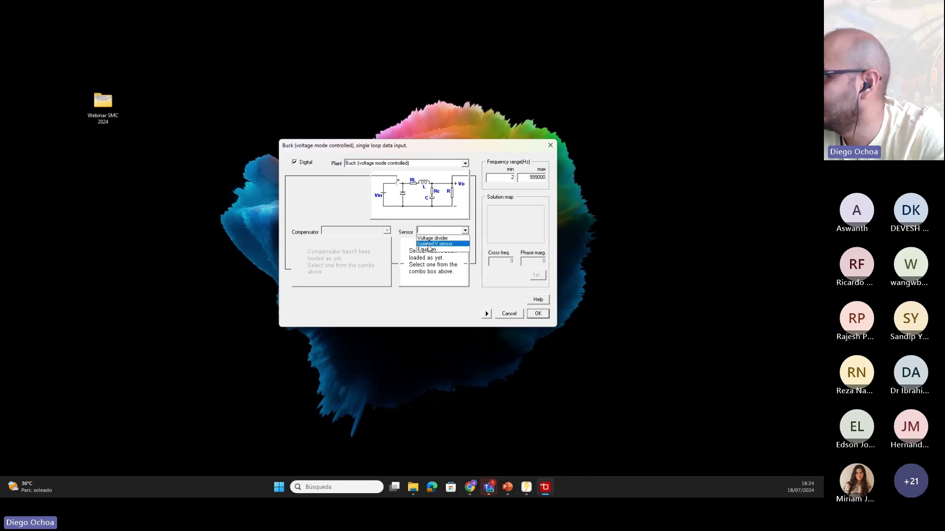
left_click(445, 247)
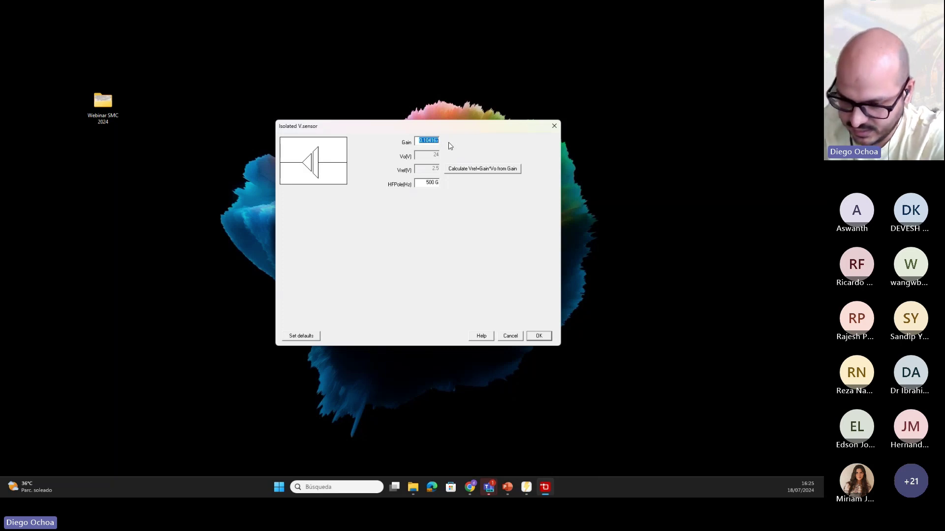
type("0.")
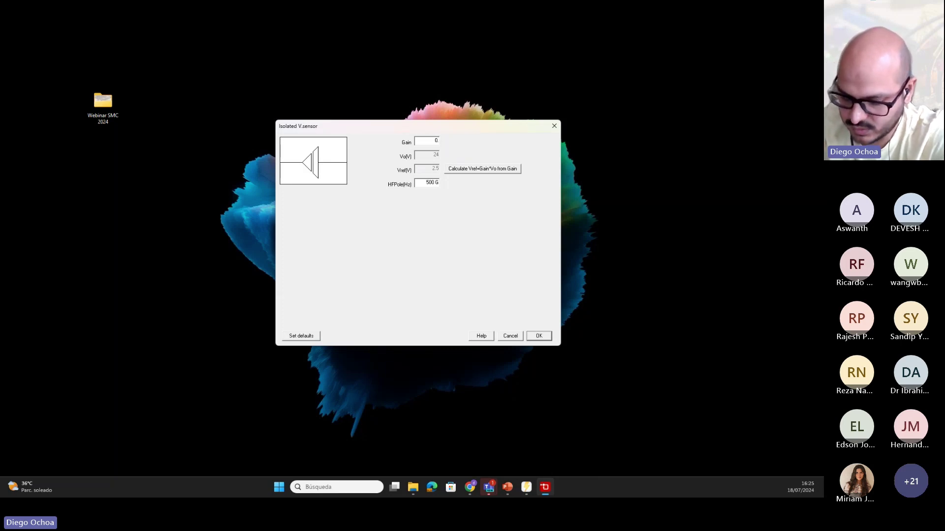
type("125")
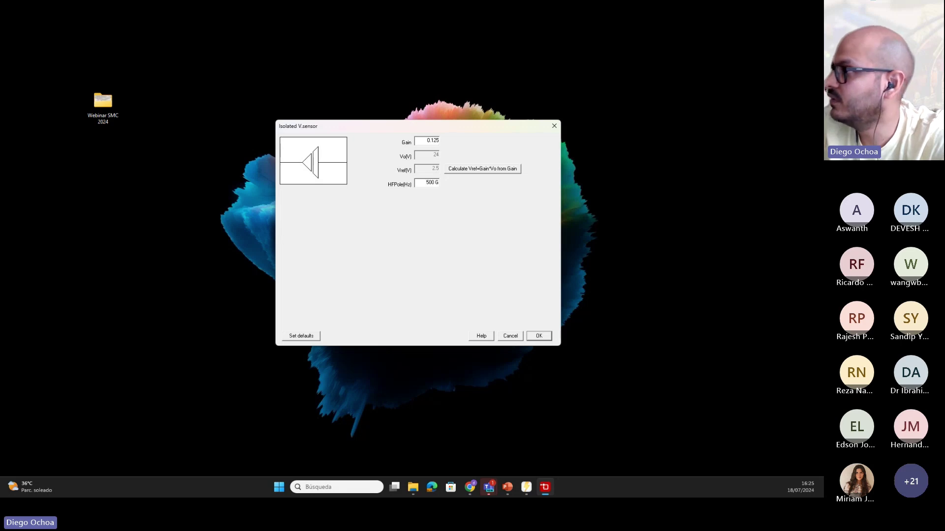
left_click(471, 171)
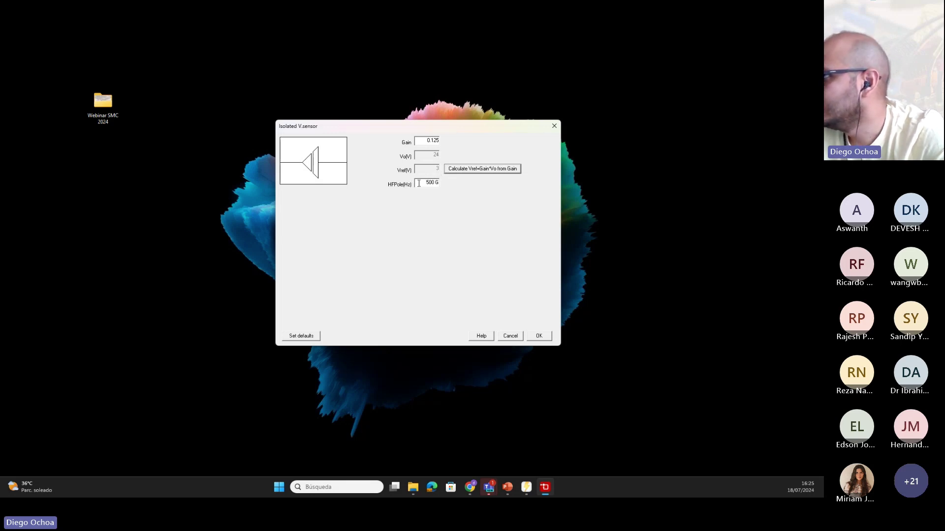
left_click_drag(427, 183, 475, 191)
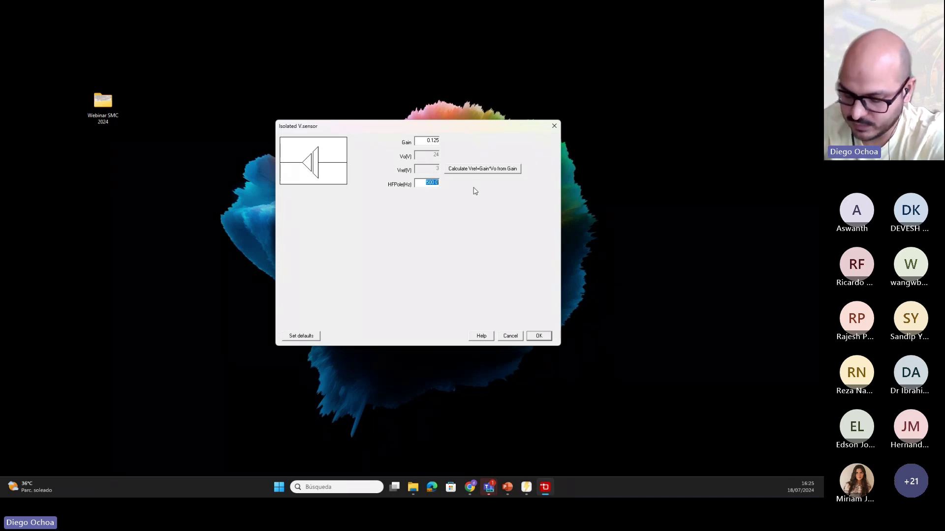
type("50k")
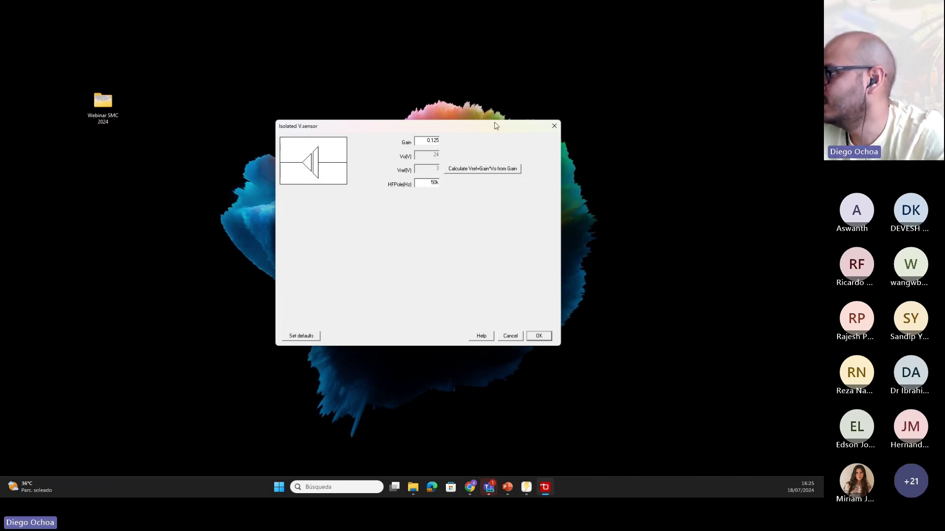
left_click(540, 337)
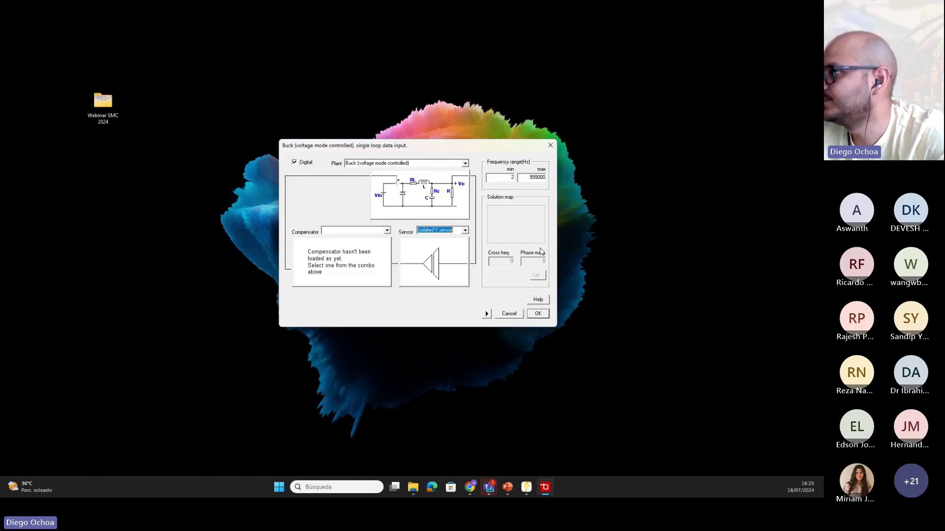
Step: Choose the PID digital compensator and set its DPWM type to Trailing edge
left_click(388, 230)
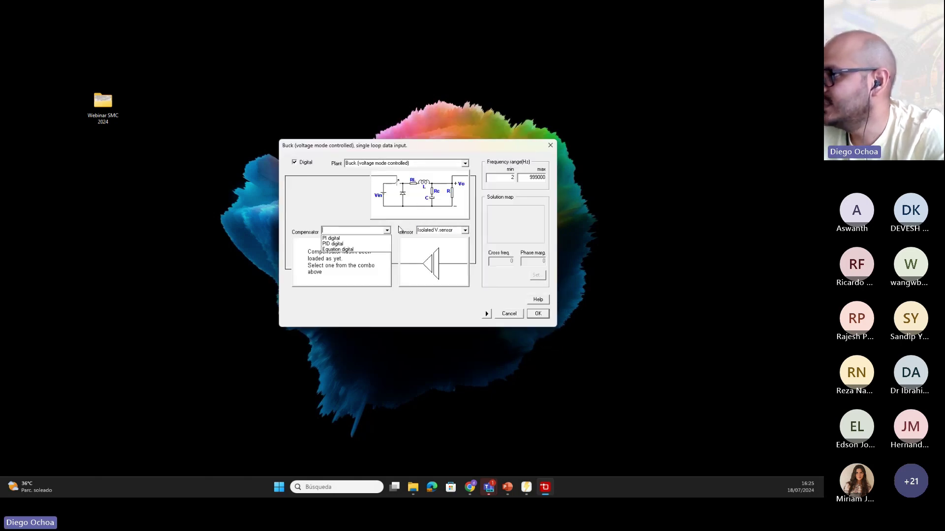
left_click(345, 244)
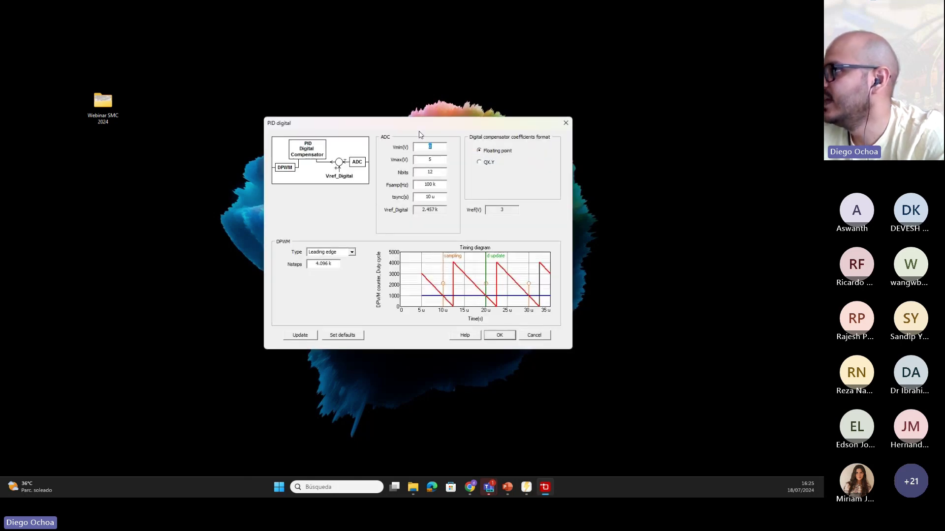
left_click_drag(397, 119, 379, 103)
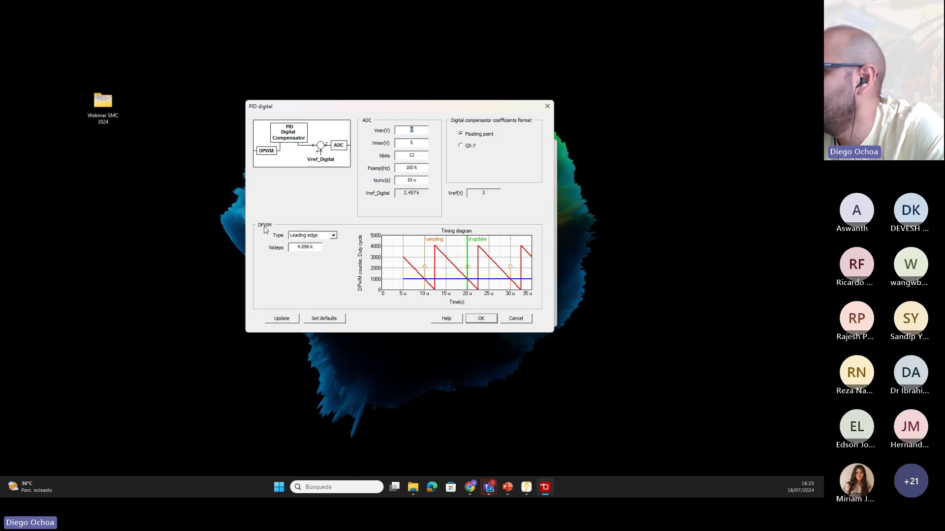
left_click(334, 237)
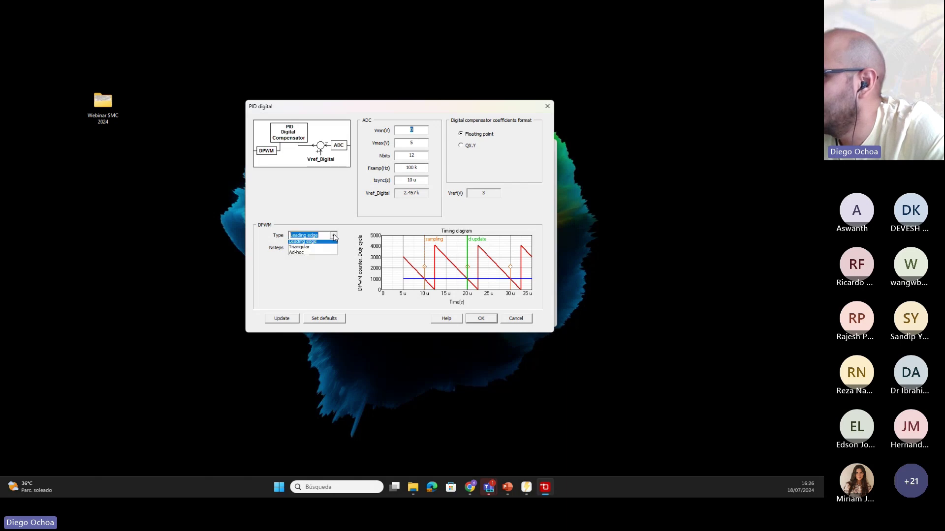
left_click(310, 249)
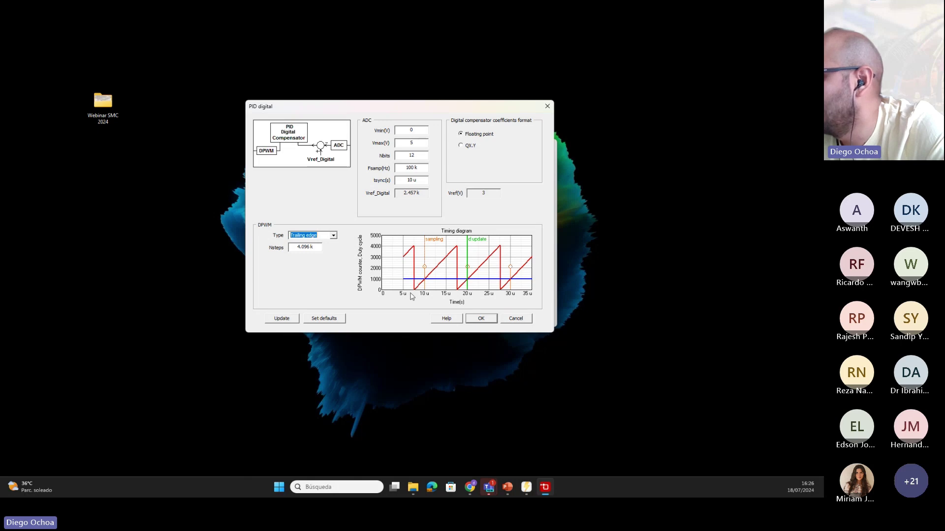
left_click_drag(320, 247, 294, 248)
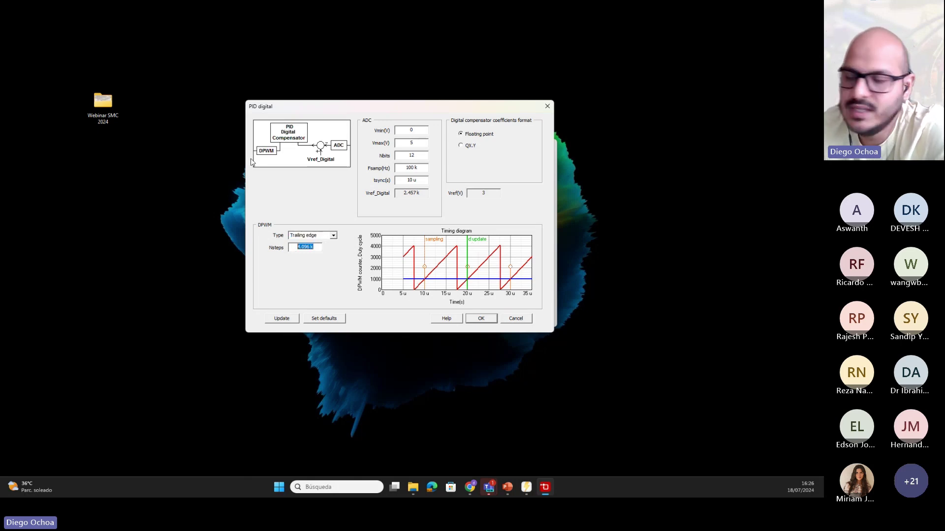
left_click(312, 248)
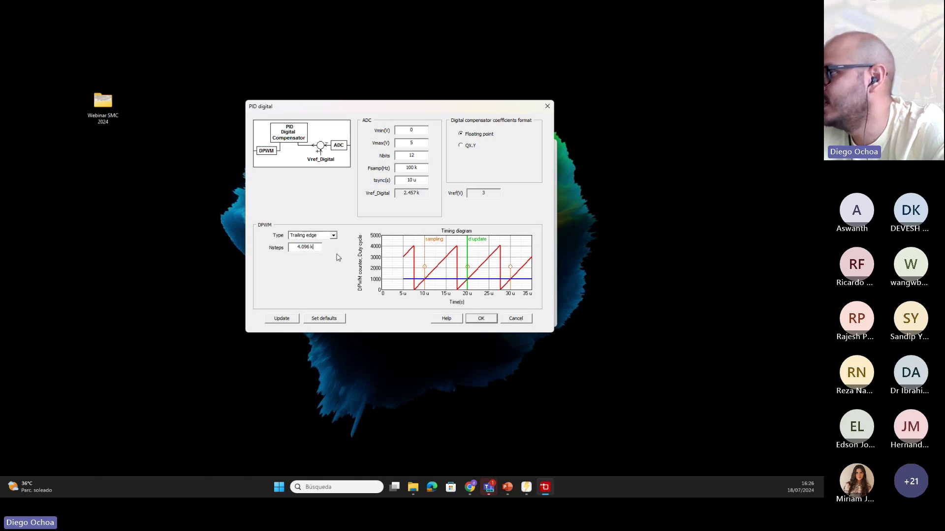
Step: Set the ADC's Vmax to 3.3 V, keeping 12 bits and a 100 kHz sampling frequency
left_click_drag(453, 109, 474, 107)
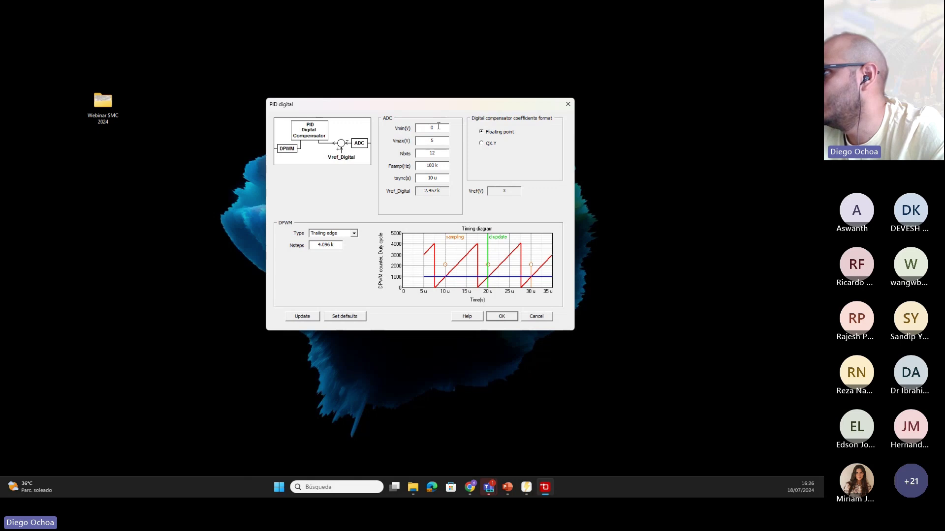
left_click_drag(440, 141, 410, 136)
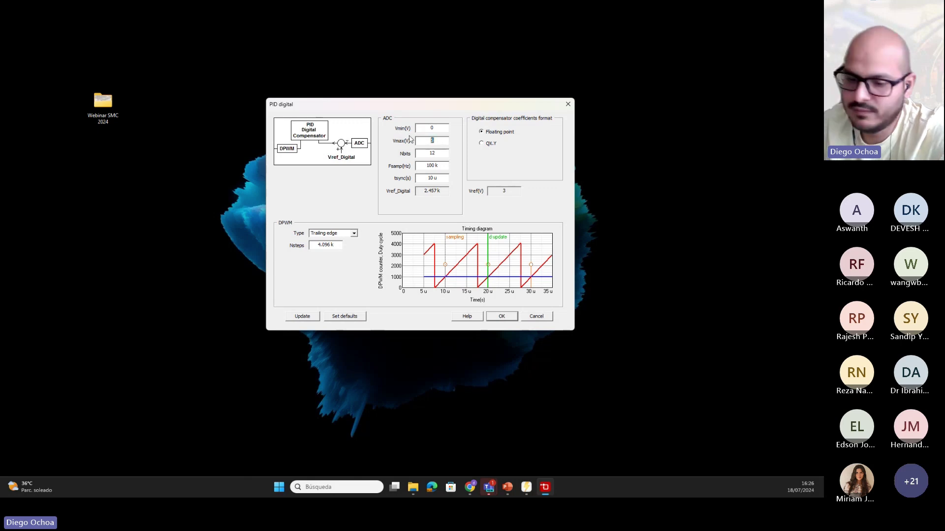
type("3.")
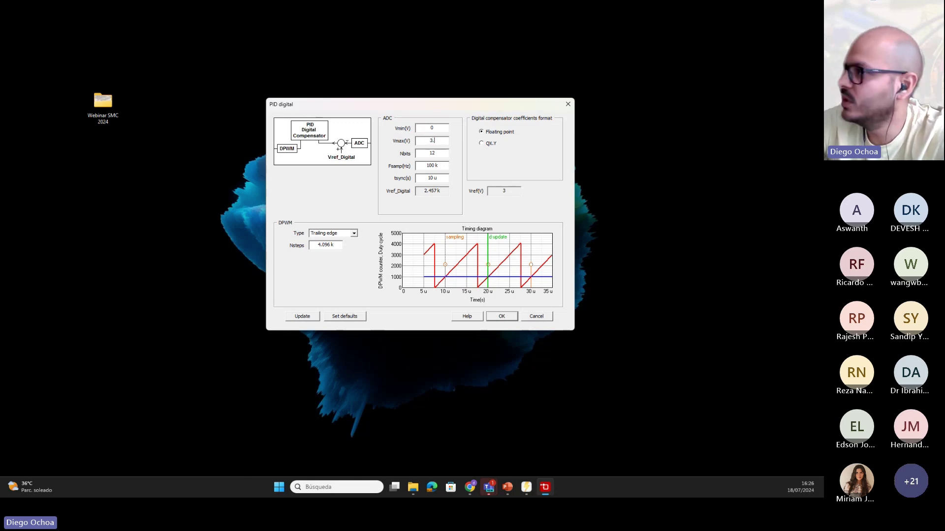
type("3")
left_click(443, 154)
left_click_drag(443, 153, 415, 154)
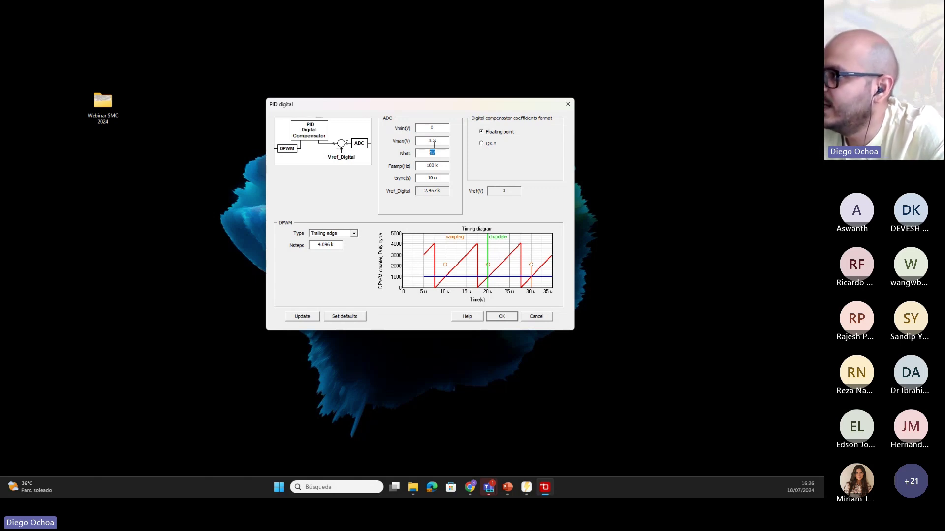
left_click(442, 154)
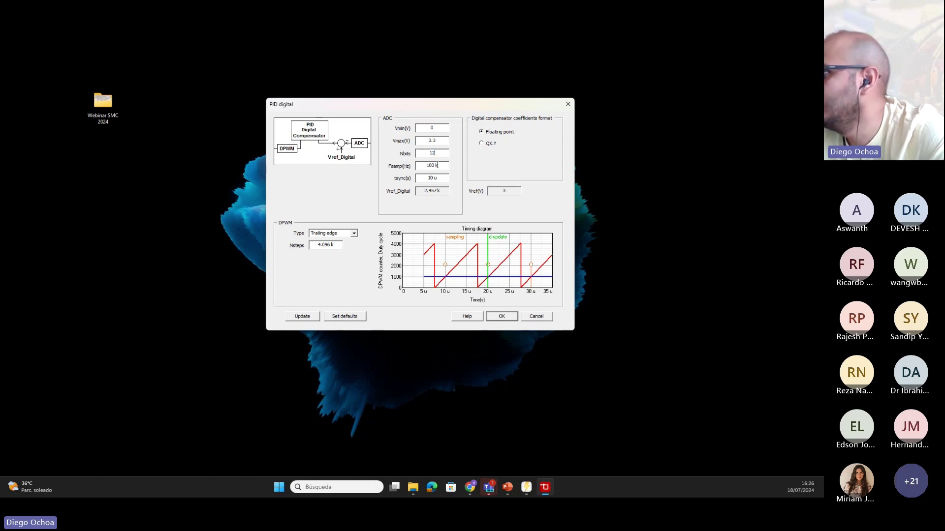
left_click(434, 166)
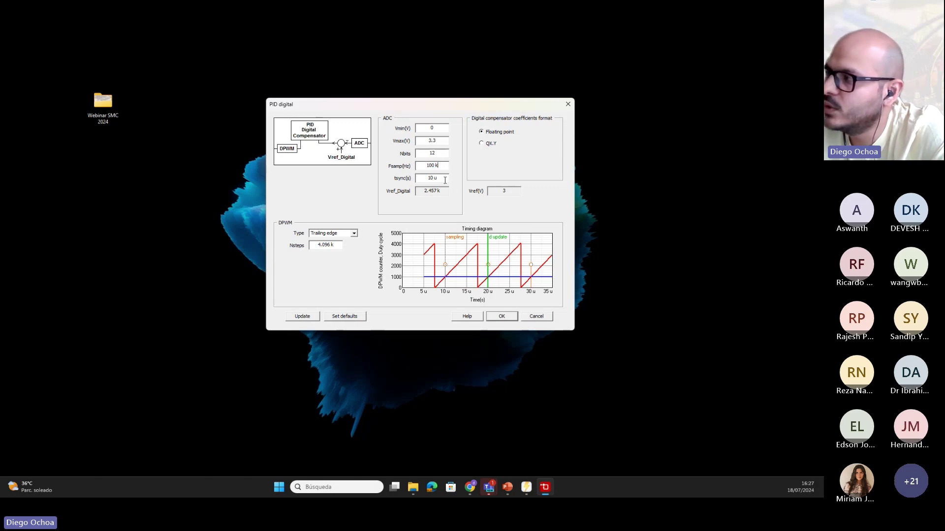
Step: Set the ADC's tsync to 8 us and update the timing diagram
double_click(431, 178)
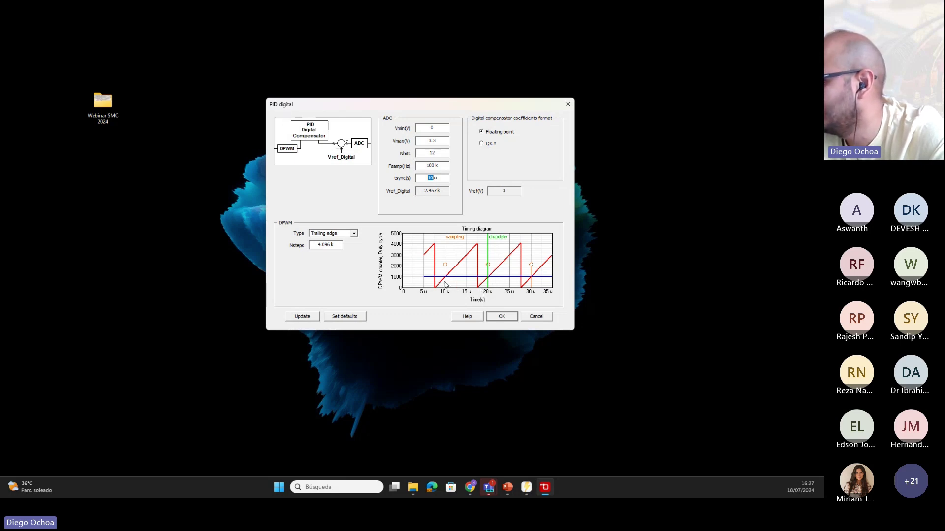
left_click(433, 178)
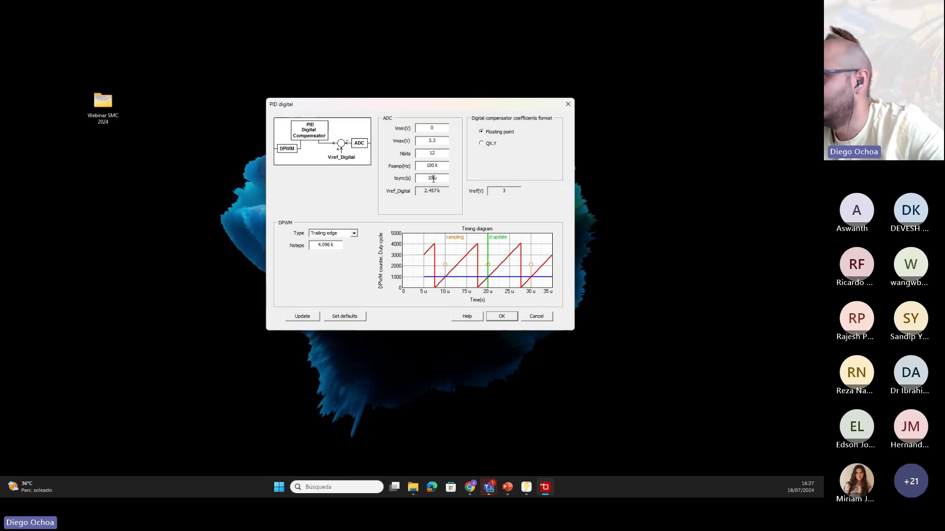
key("BackSpace")
key("BackSpace")
type("8")
left_click(302, 317)
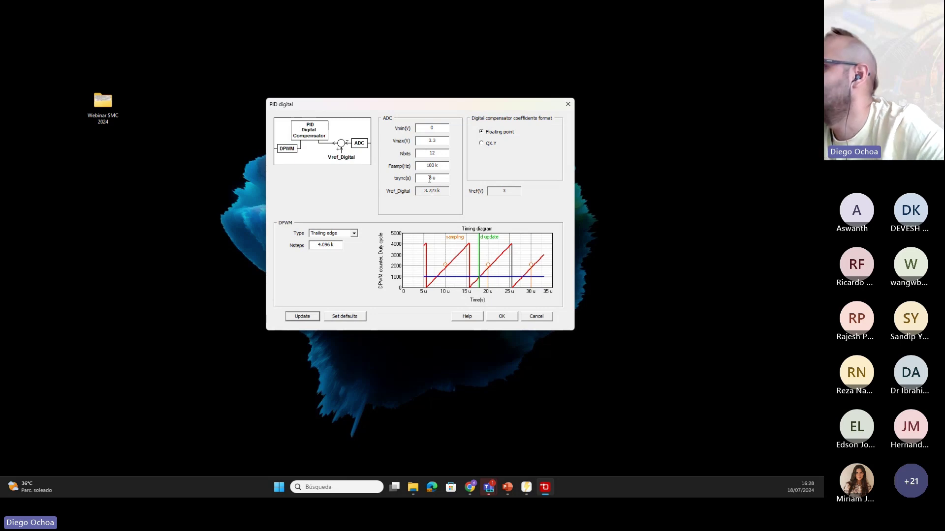
Step: Set tsync to 10 us, update the diagram, and accept the PID digital compensator with the reduced maximum frequency
left_click_drag(433, 179, 425, 179)
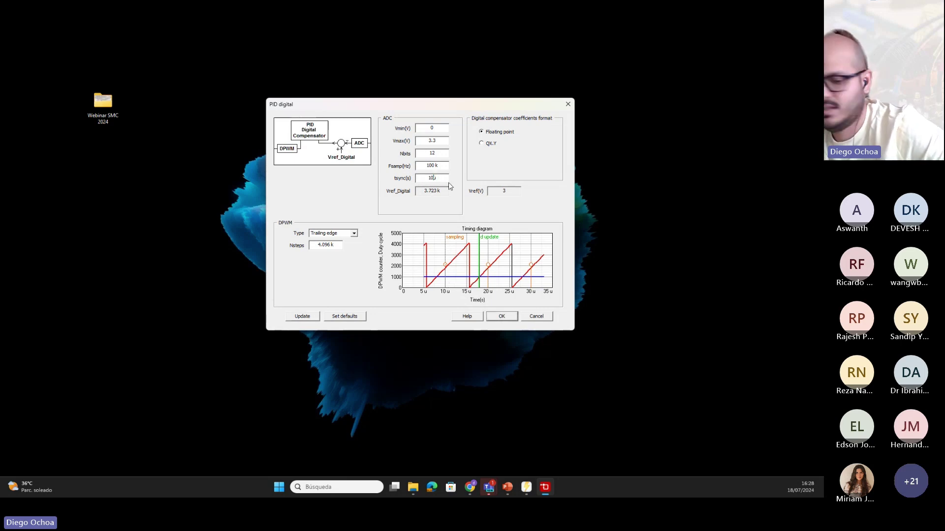
left_click(305, 317)
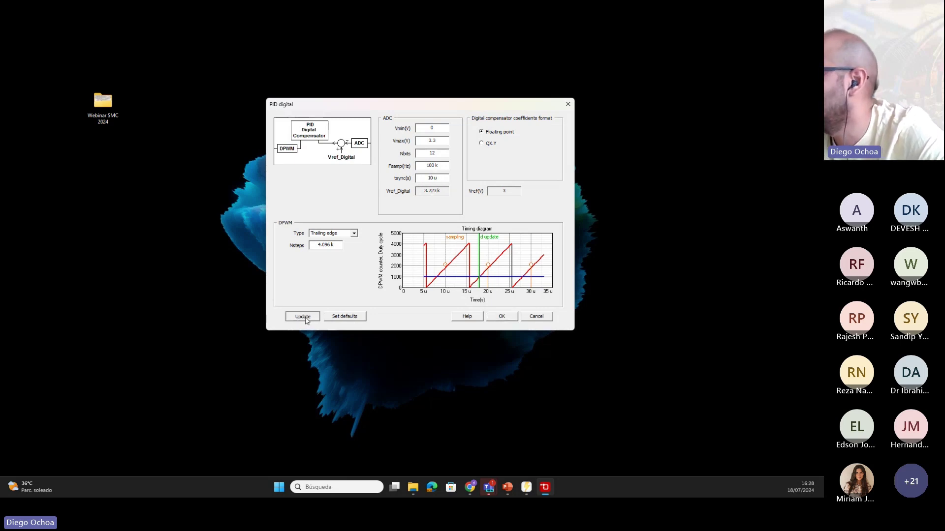
left_click(503, 319)
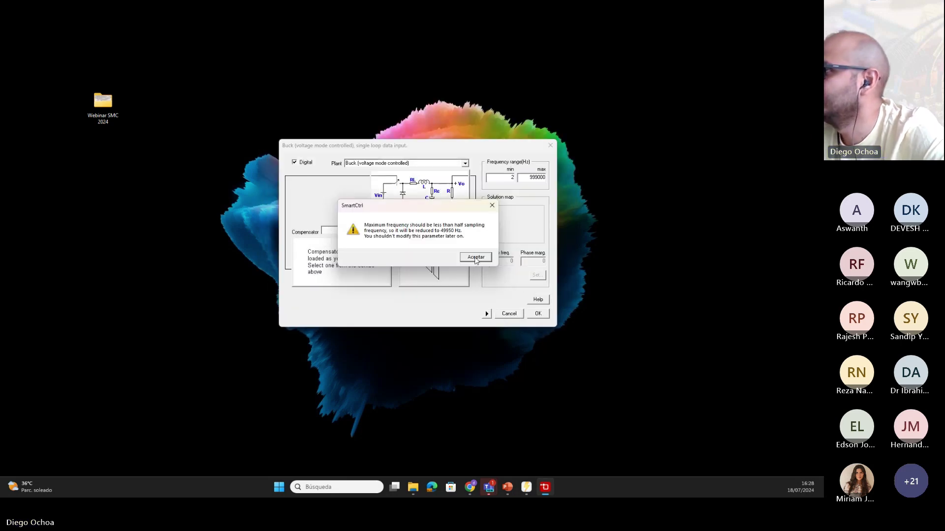
left_click(475, 260)
Step: Set the cross frequency to 6 kHz and the phase margin to 50 degrees on the solution map, and accept the loop design
left_click(538, 276)
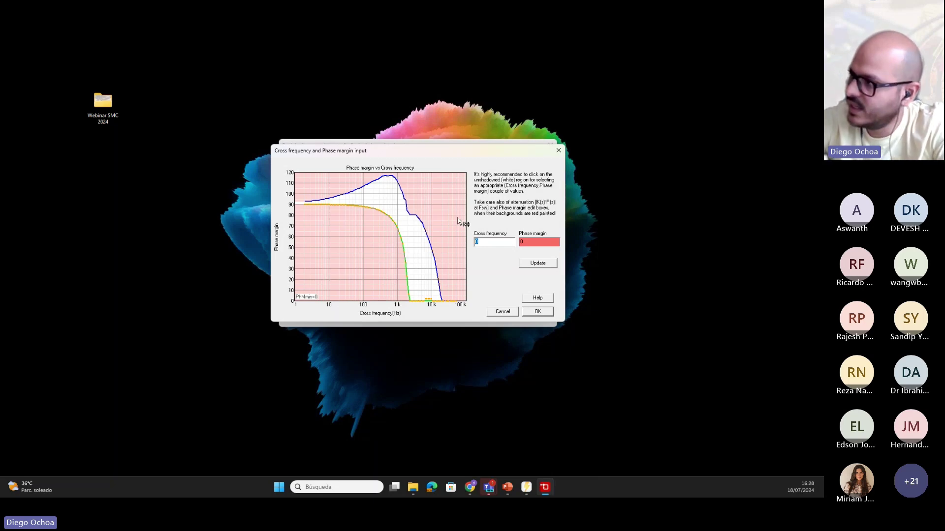
type("6k")
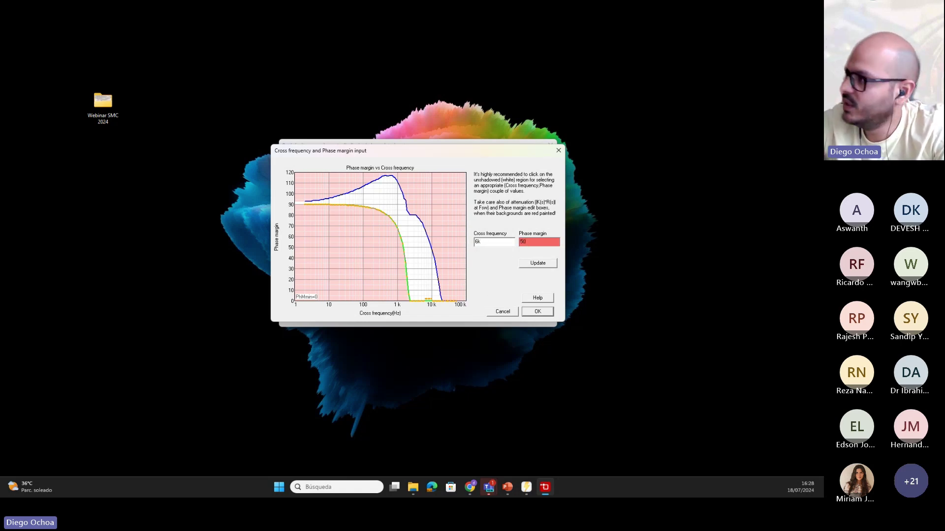
left_click(526, 264)
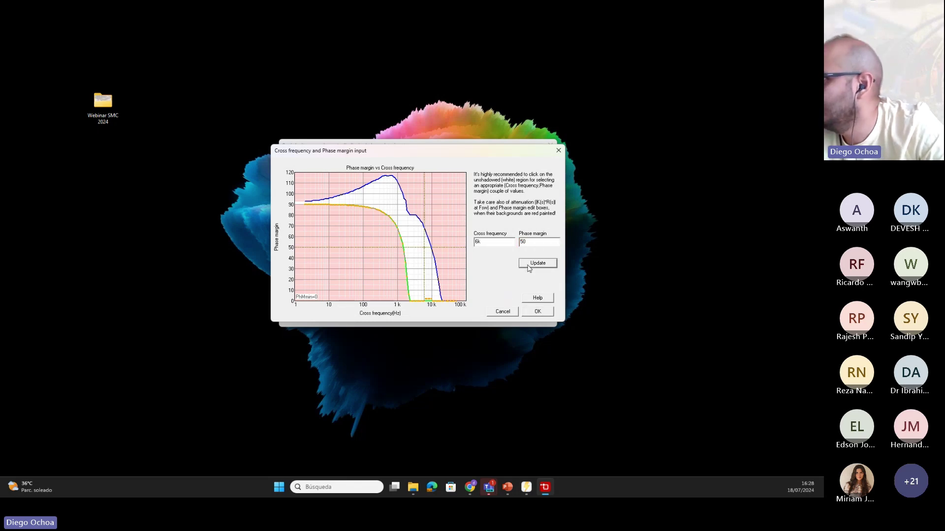
left_click(540, 311)
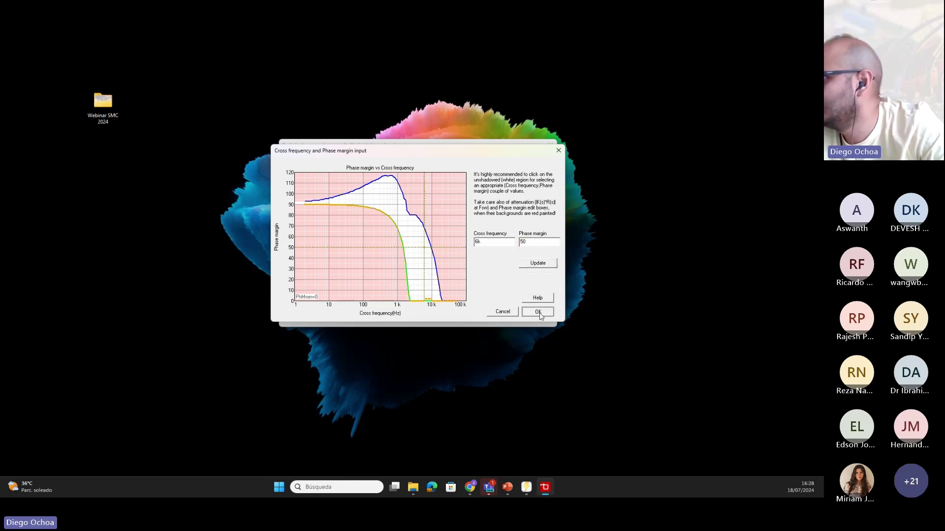
left_click(537, 313)
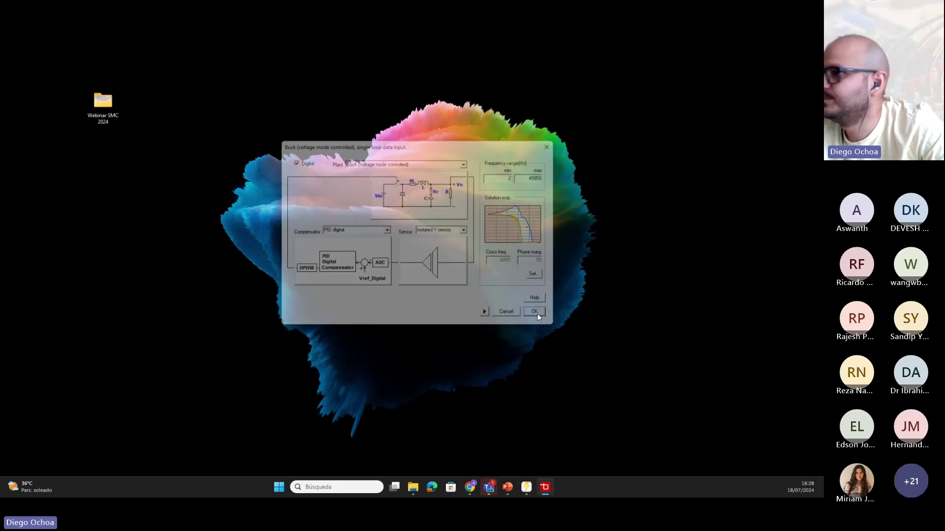
Step: Arrange the design window, Solution map and Method windows so the Bode, polar and step response plots are uncovered
left_click_drag(37, 34, 255, 78)
left_click(423, 106)
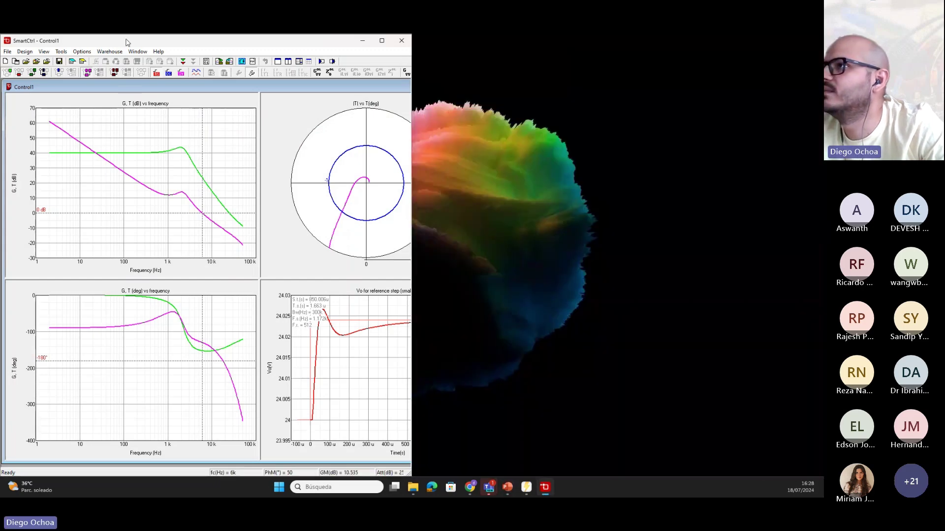
double_click(126, 43)
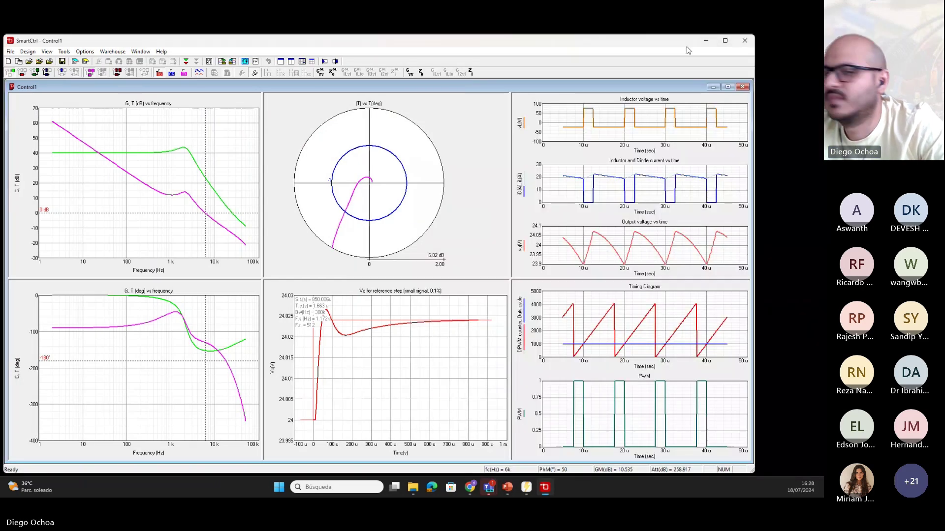
left_click_drag(0, 254, 112, 250)
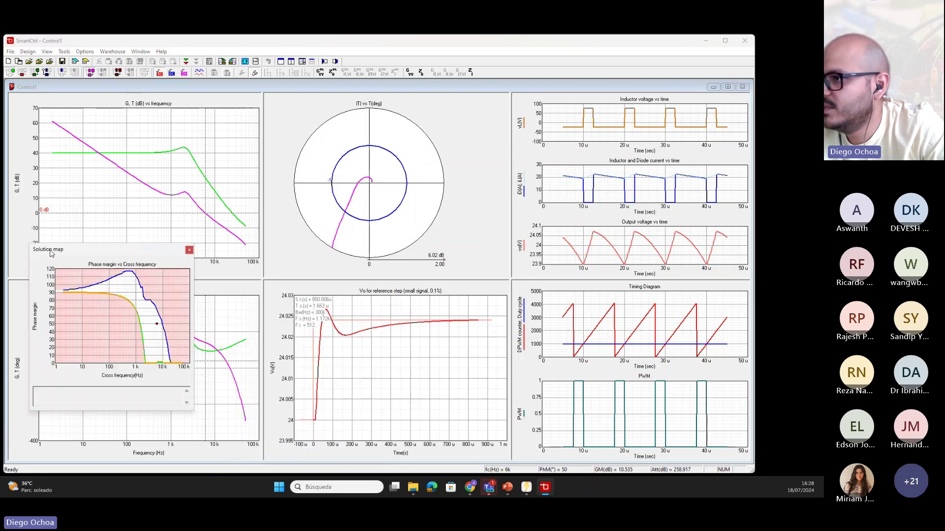
left_click_drag(824, 94, 772, 46)
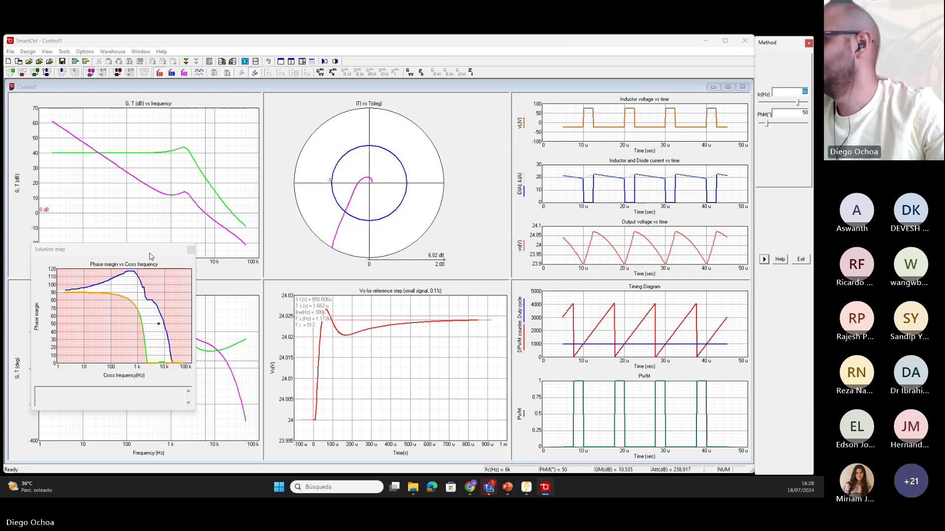
left_click_drag(150, 252, 661, 149)
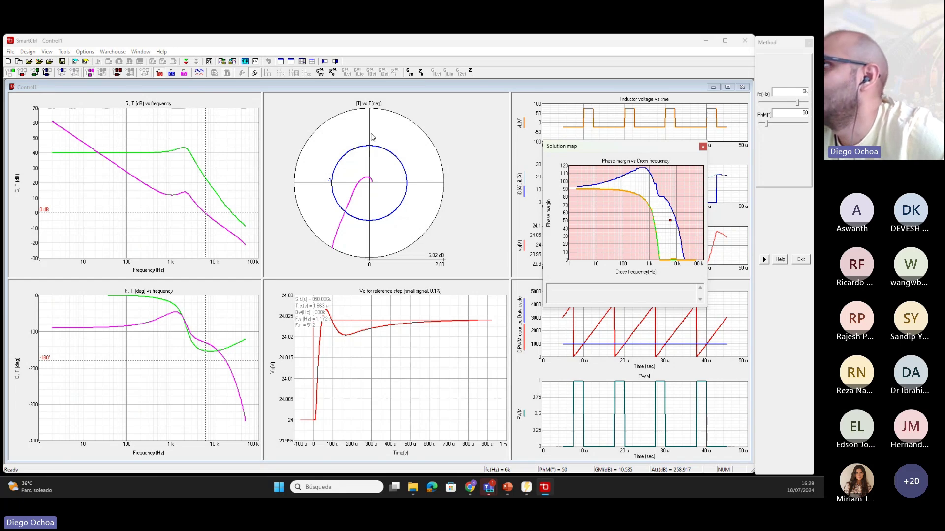
Step: Export the design to a PSIM schematic named Test_1 using z domain coefficients, with power stage and sensors and initial conditions
left_click(245, 62)
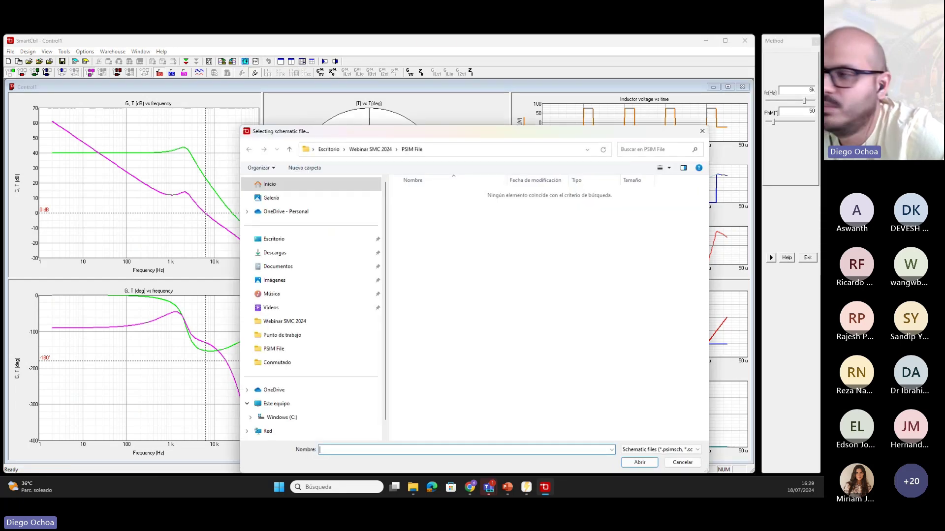
left_click_drag(489, 136, 374, 78)
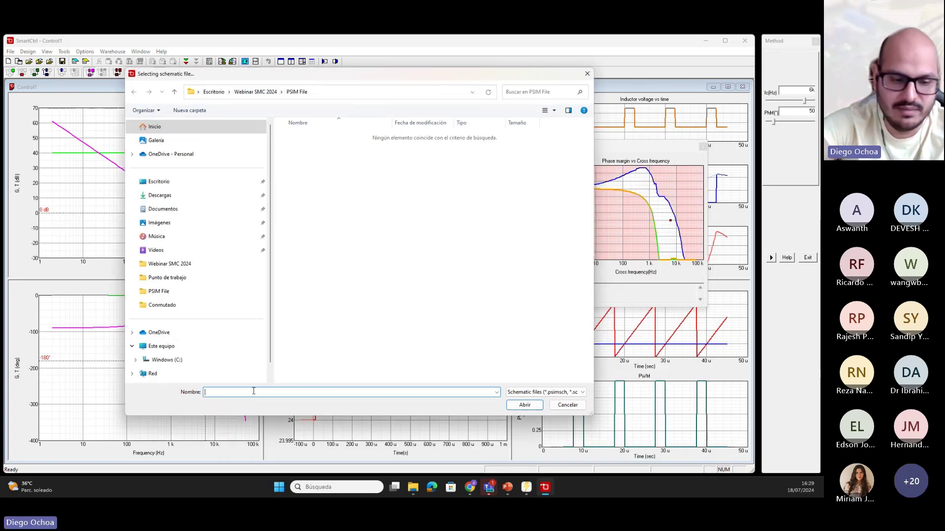
type("Expla")
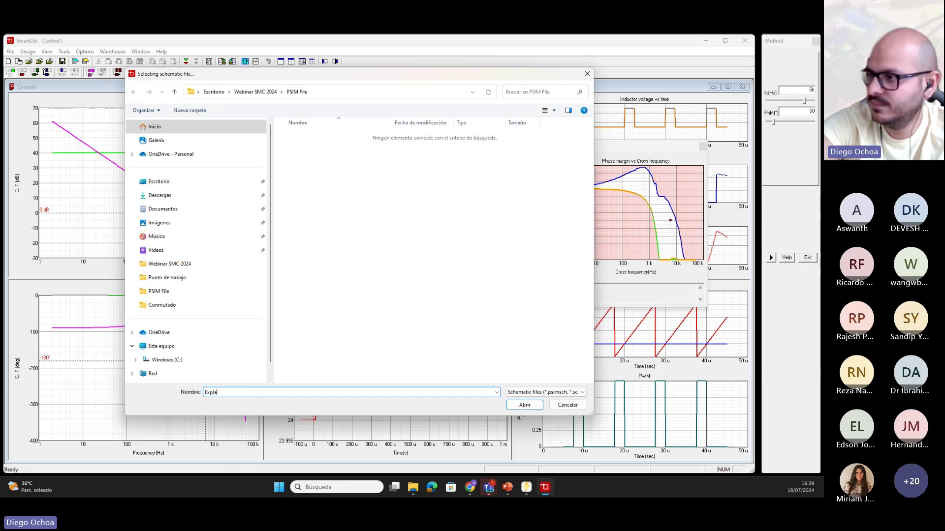
key("BackSpace")
key("BackSpace")
key("BackSpace")
key("BackSpace")
key("BackSpace")
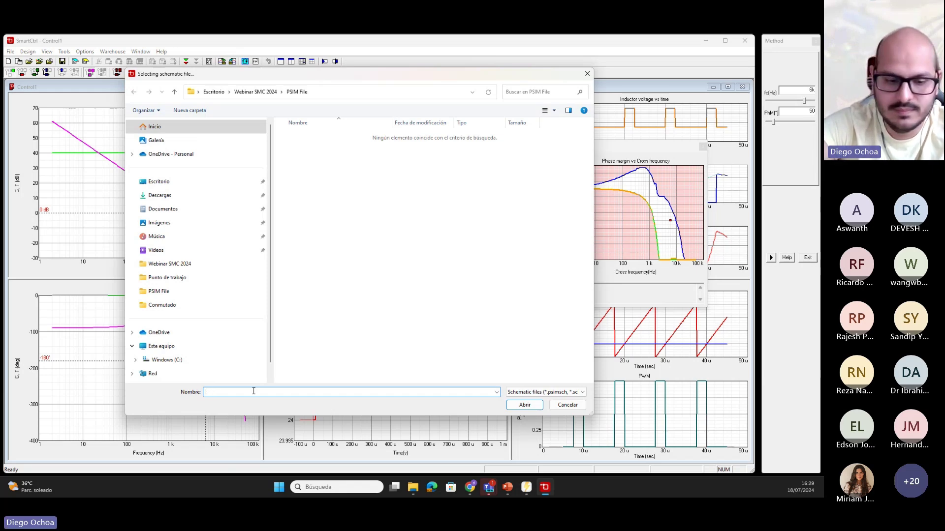
type("Test_1")
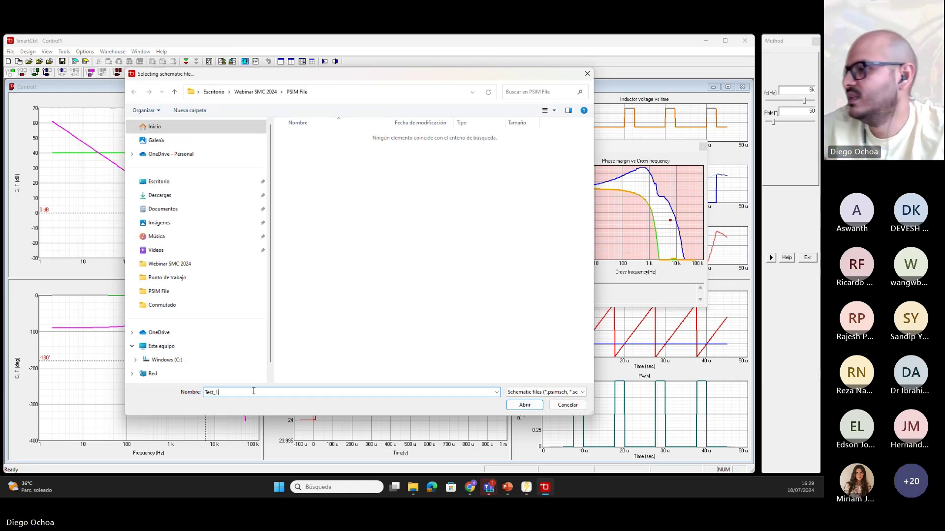
left_click(524, 405)
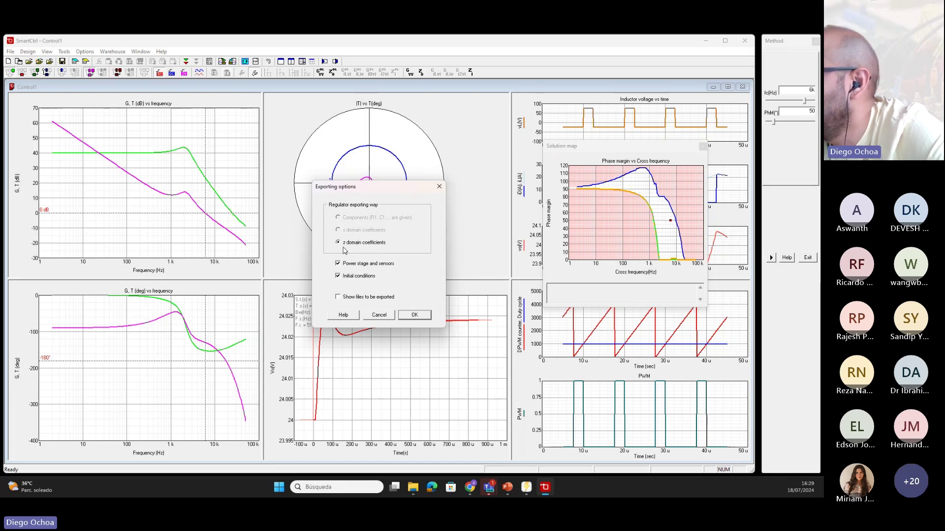
left_click(415, 316)
left_click(424, 294)
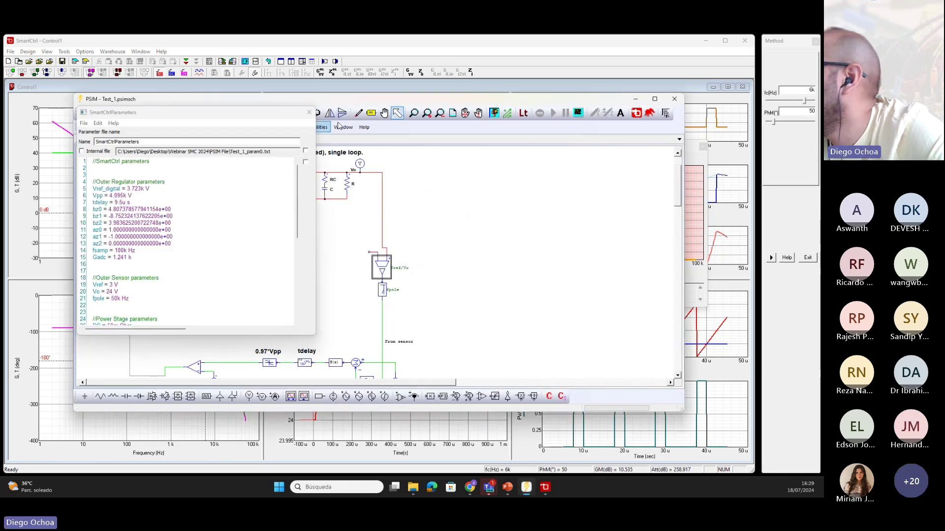
Step: In PSIM, wire the voltage sensor's unconnected input to the power stage's return line below R, and close the SmartCtrlParameters file
left_click(655, 98)
left_click_drag(254, 115, 679, 116)
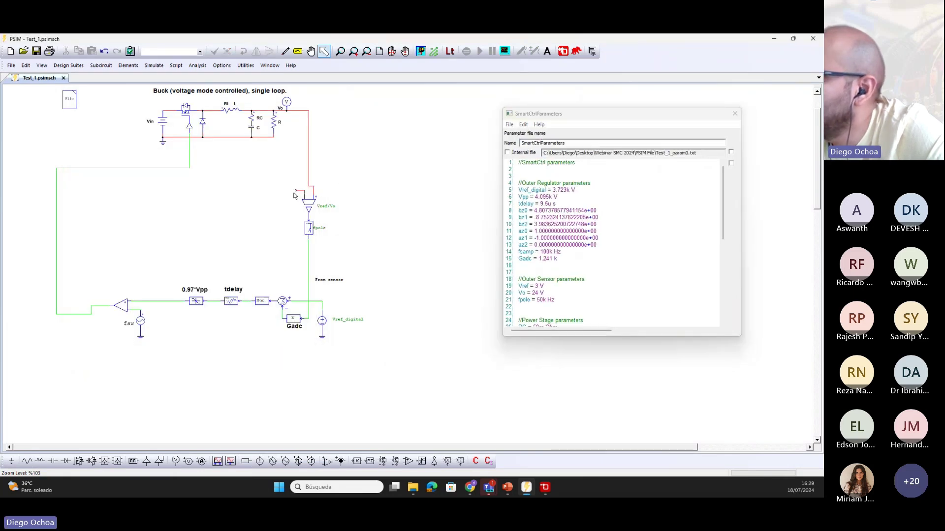
left_click_drag(295, 191, 274, 138)
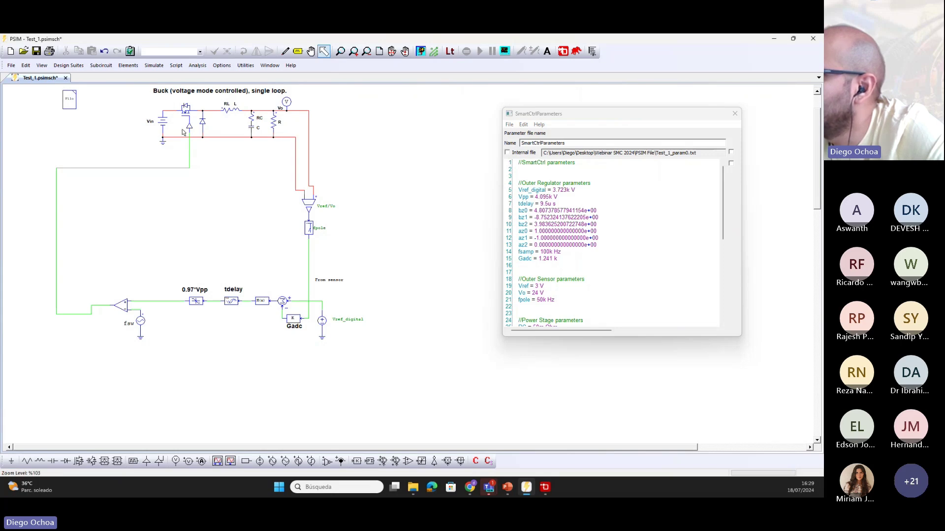
left_click(734, 113)
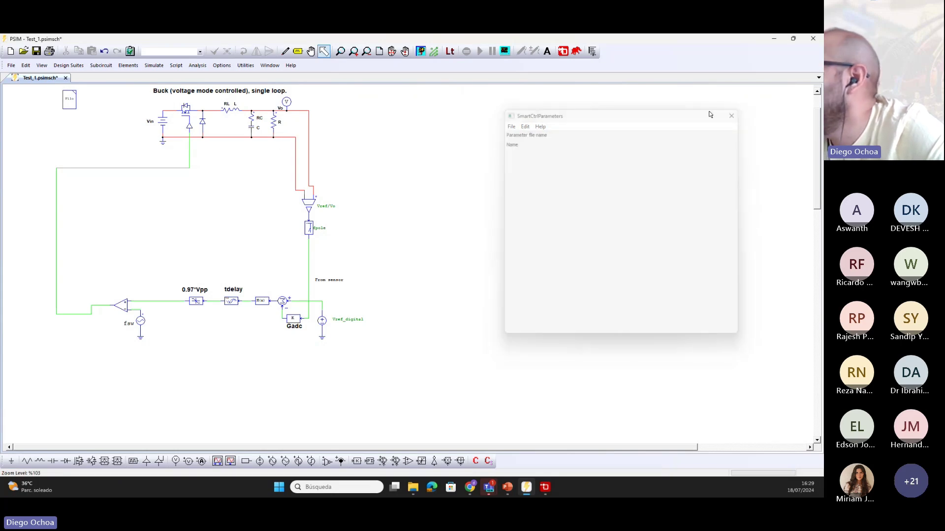
Step: Run the simulation of the exported buck circuit and plot the output voltage Vo
left_click(419, 53)
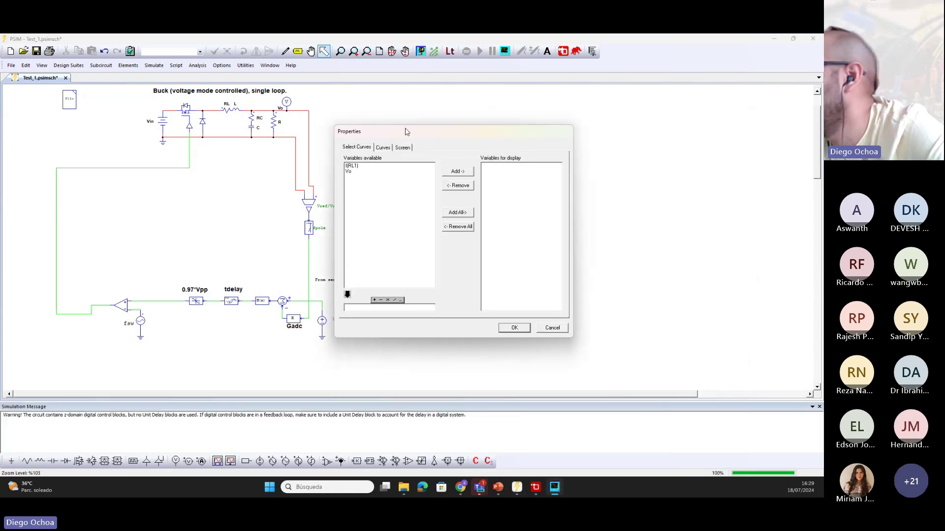
left_click(298, 162)
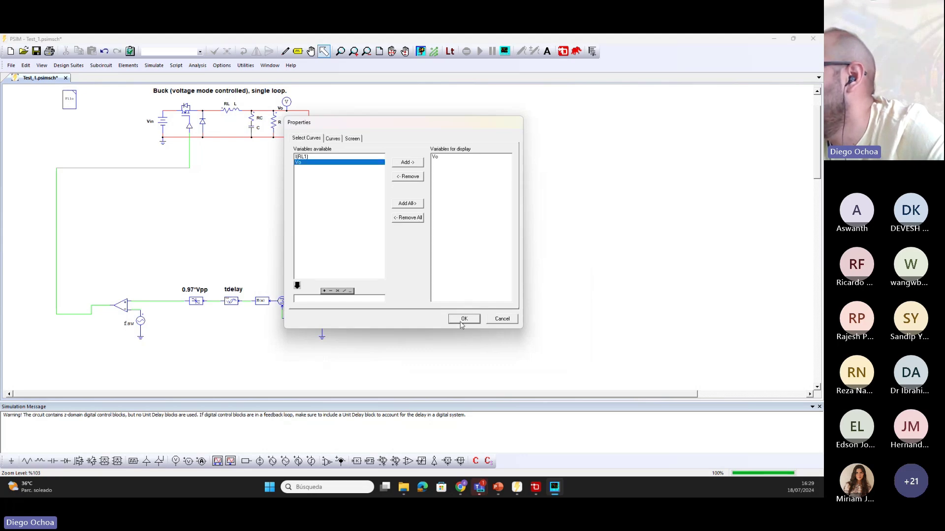
left_click(462, 319)
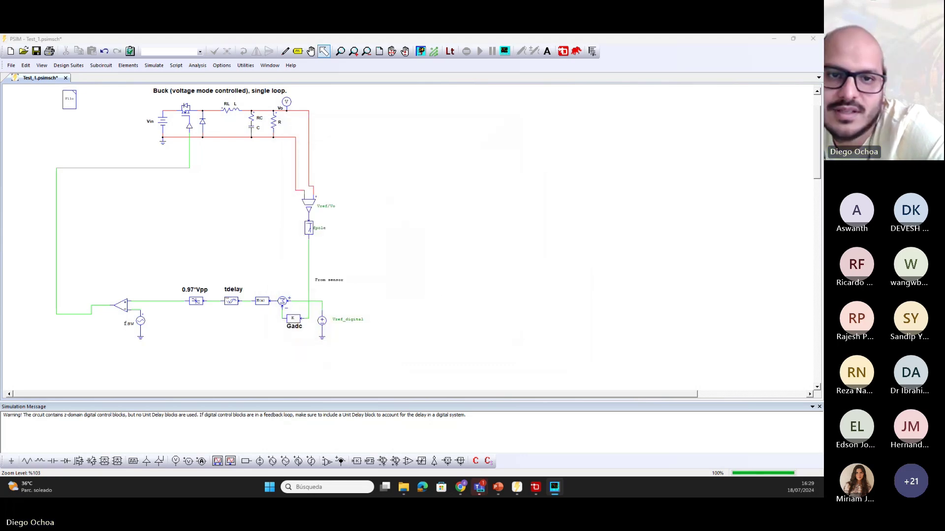
Step: Examine the simulated Vo waveform at full window size and return to the Test_1 schematic
left_click(617, 129)
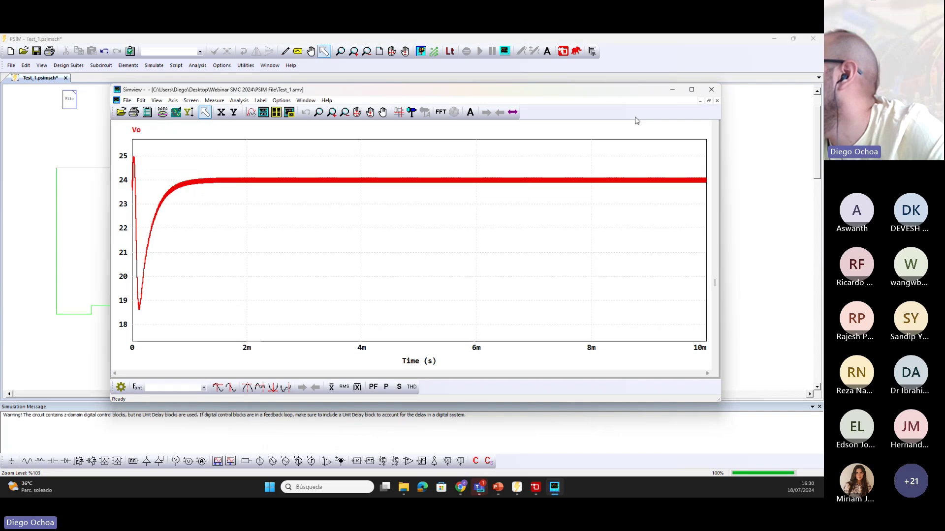
left_click(691, 90)
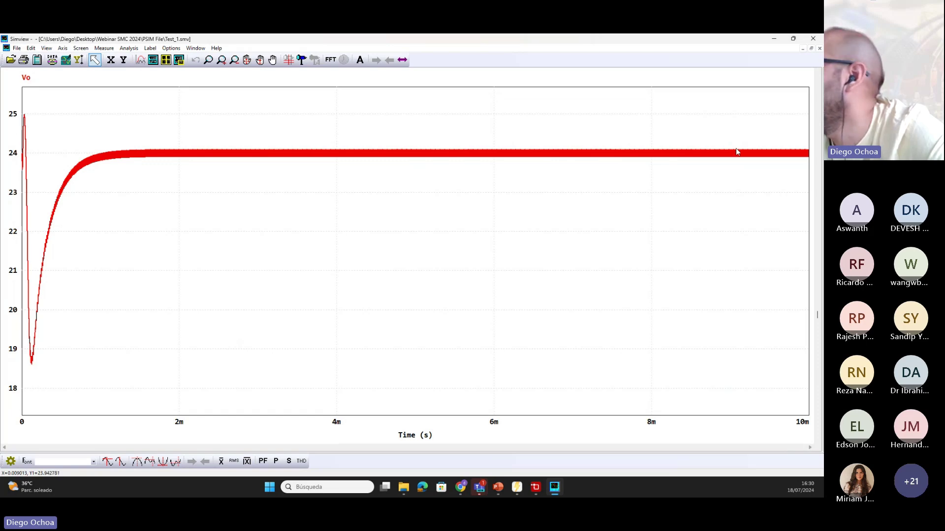
left_click(773, 41)
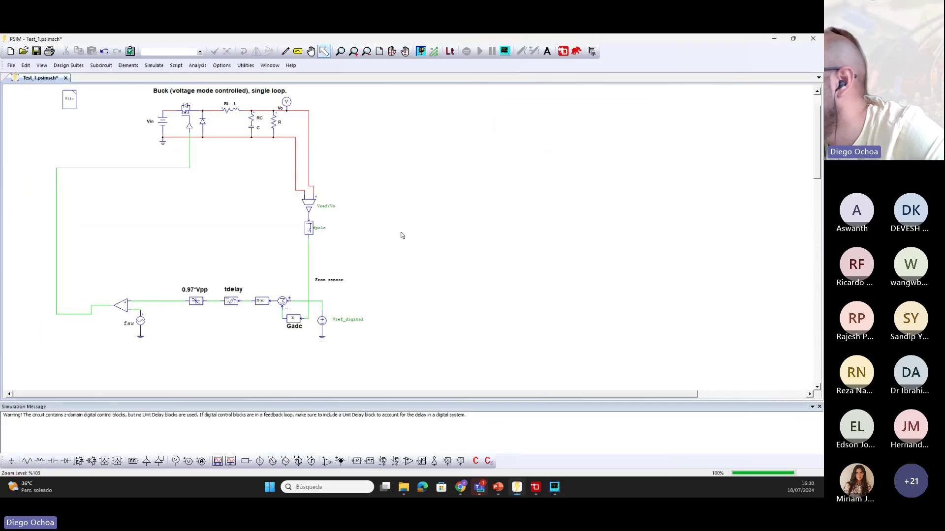
Step: Detach the Gadc block from the feedback path and move it below the controller's error summer
scroll(390, 234, "down", 3)
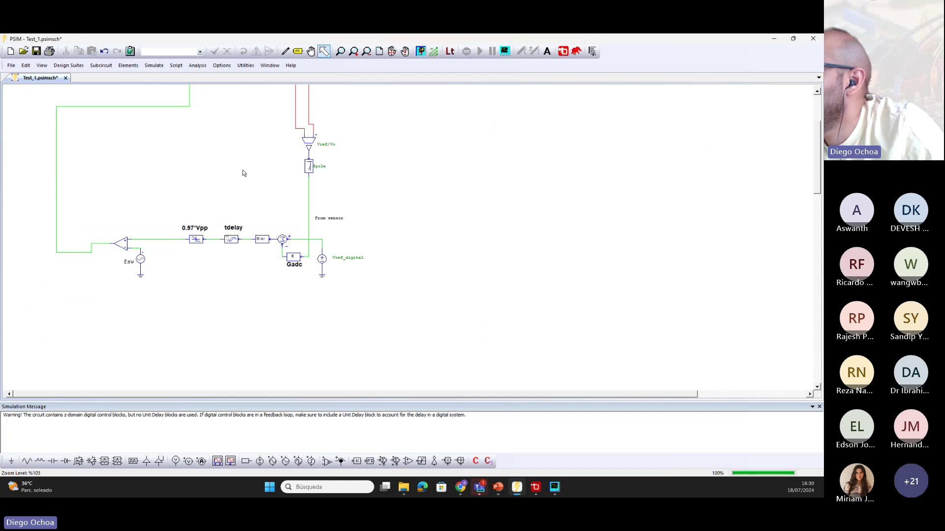
left_click_drag(294, 257, 263, 297)
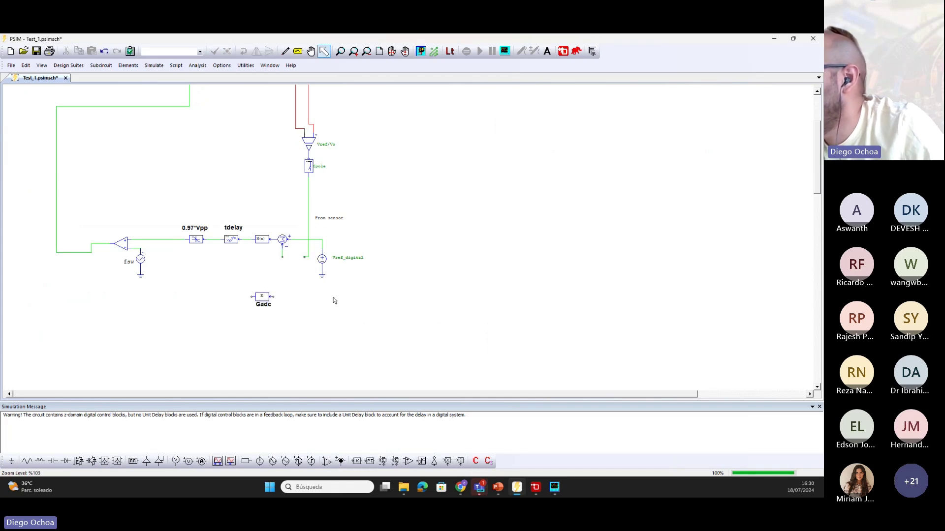
left_click(263, 298)
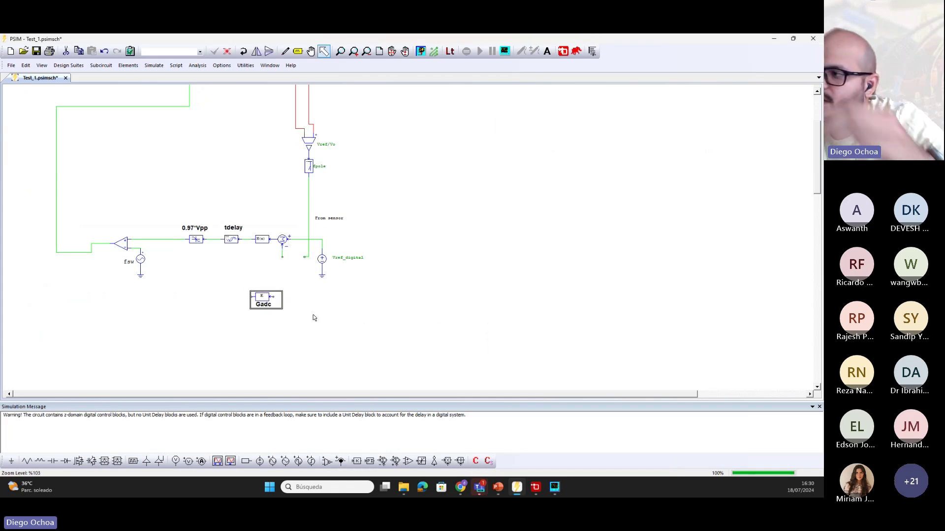
left_click(318, 292)
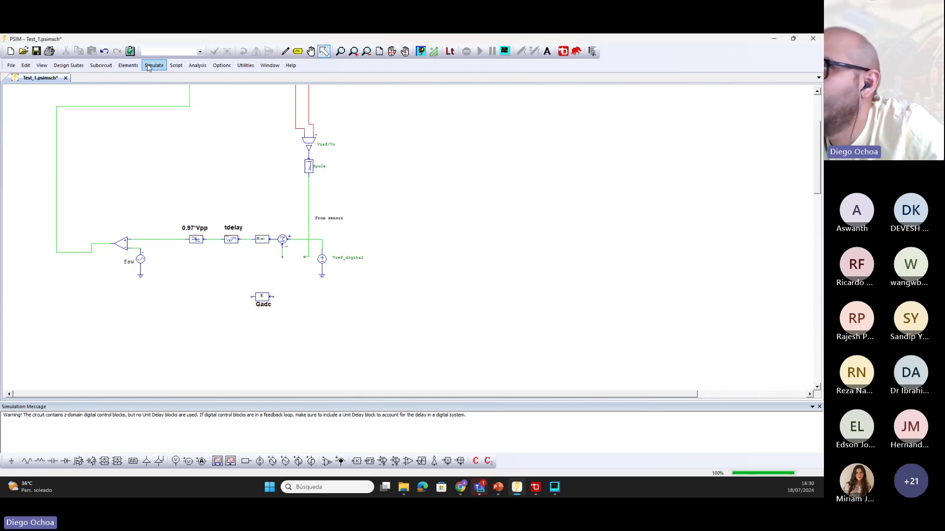
Step: Place an AC Sweep parameter block in the empty area beside the sensor branch
left_click(128, 66)
mouse_move(143, 110)
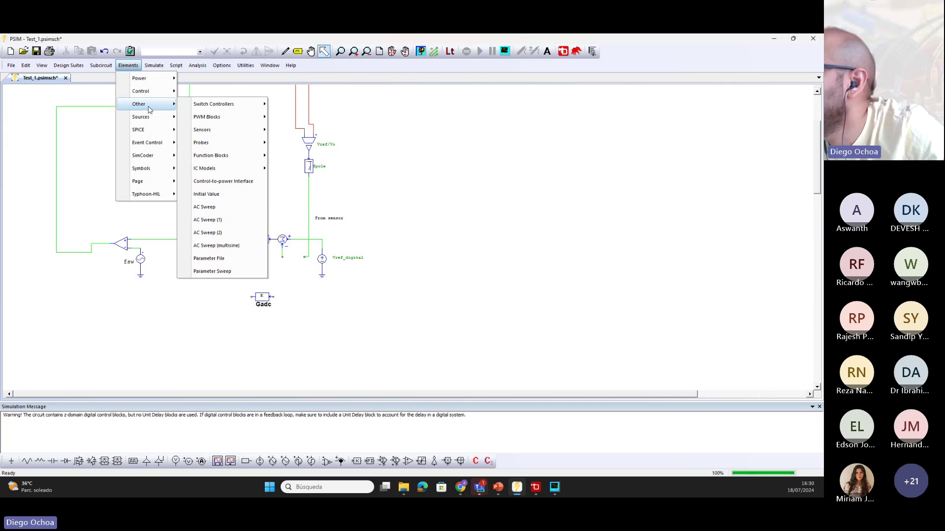
left_click(204, 207)
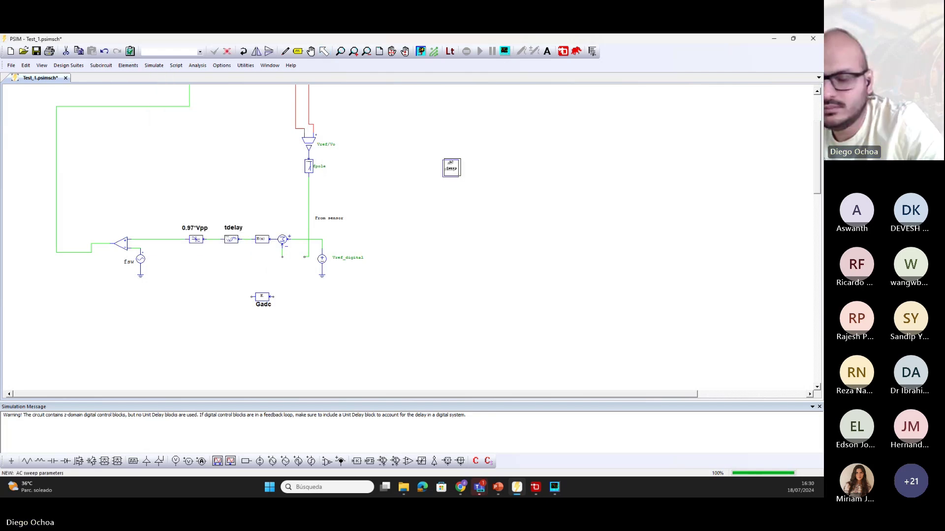
left_click(451, 168)
Step: Place a summer beside the Gadc block's sensor side, and wire it to Gadc and the sensor line
left_click(396, 461)
left_click(291, 285)
key("Escape")
left_click(291, 285)
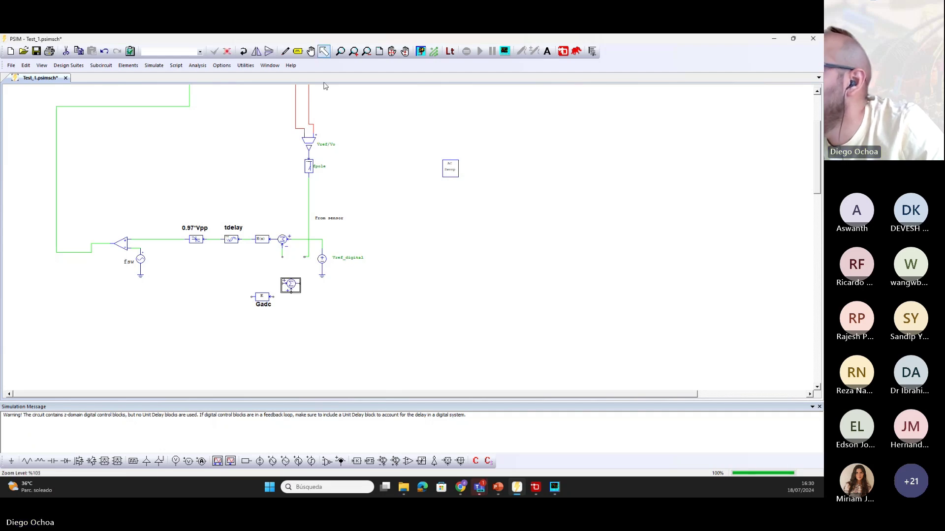
left_click_drag(290, 287, 287, 301)
key("w")
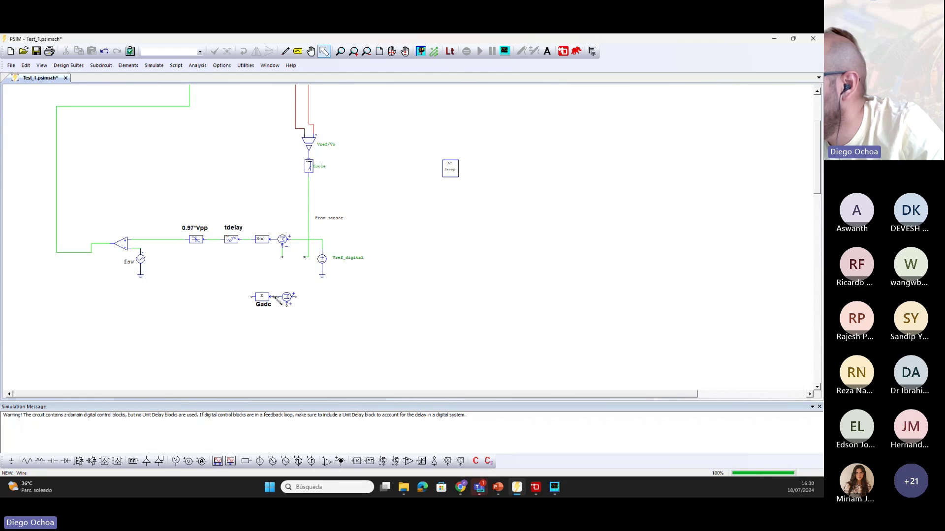
left_click_drag(295, 297, 308, 257)
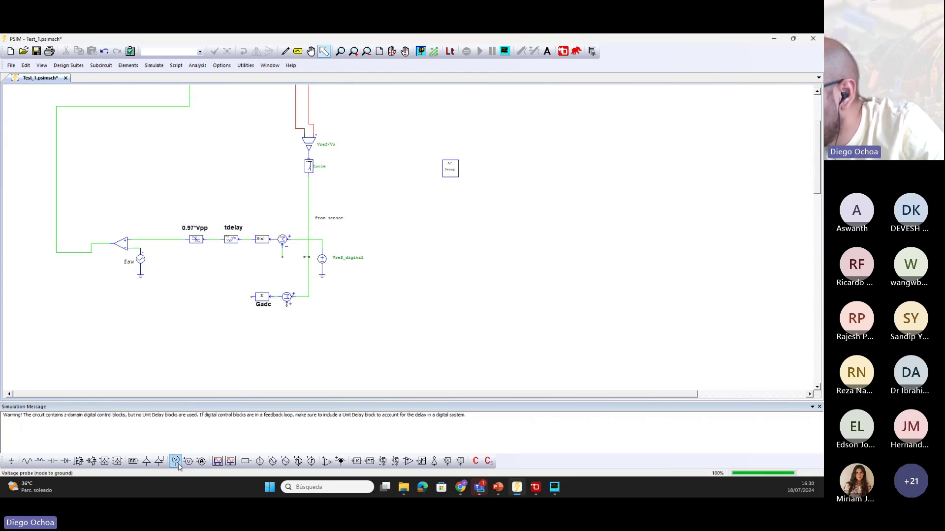
Step: Add a sinusoidal voltage source with a ground beneath the new summer's second input
left_click(272, 462)
left_click(287, 317)
left_click(10, 461)
left_click(287, 331)
Step: Name the sinusoidal source vsin1 and set its peak amplitude and frequency to 0
double_click(287, 316)
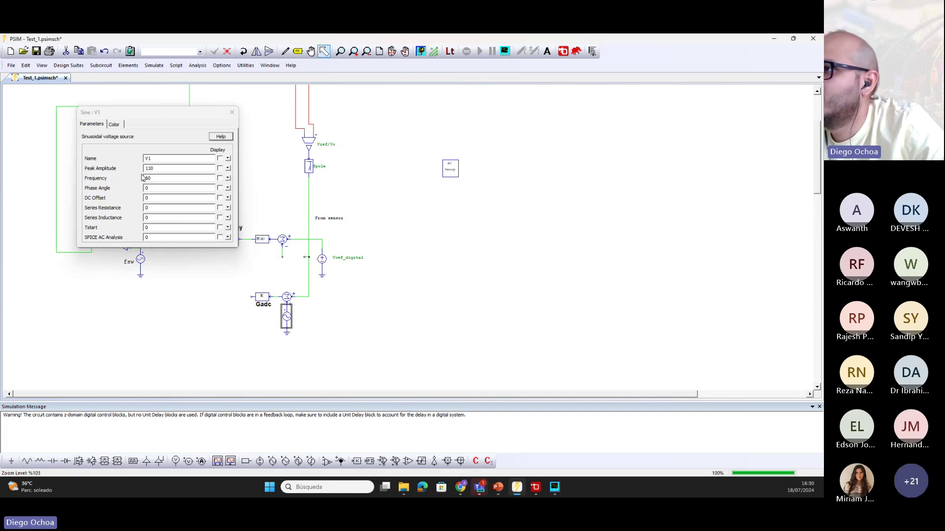
type("0")
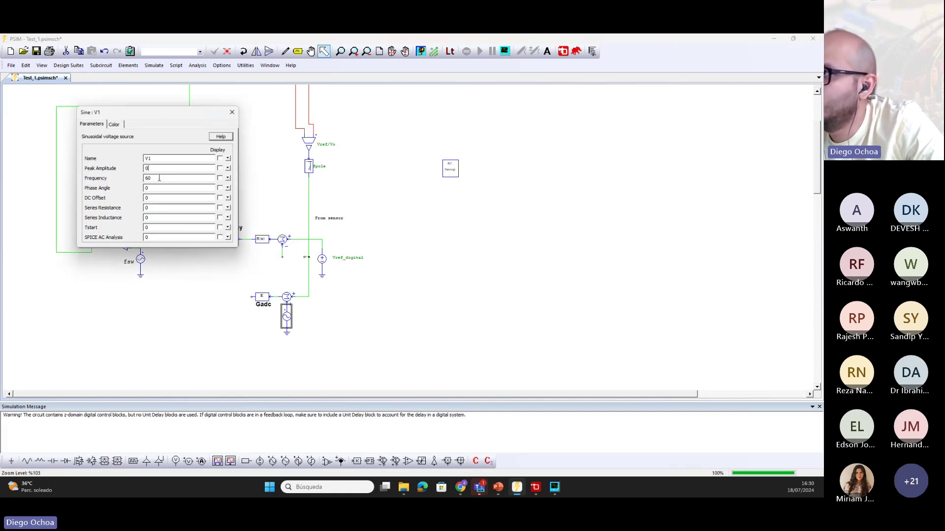
left_click_drag(168, 181, 131, 183)
type("0")
type("vsin")
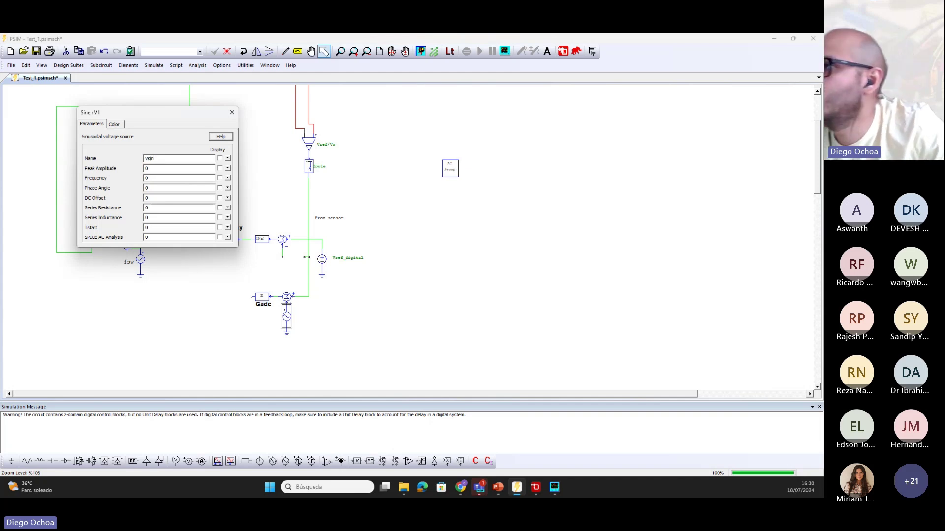
left_click(232, 112)
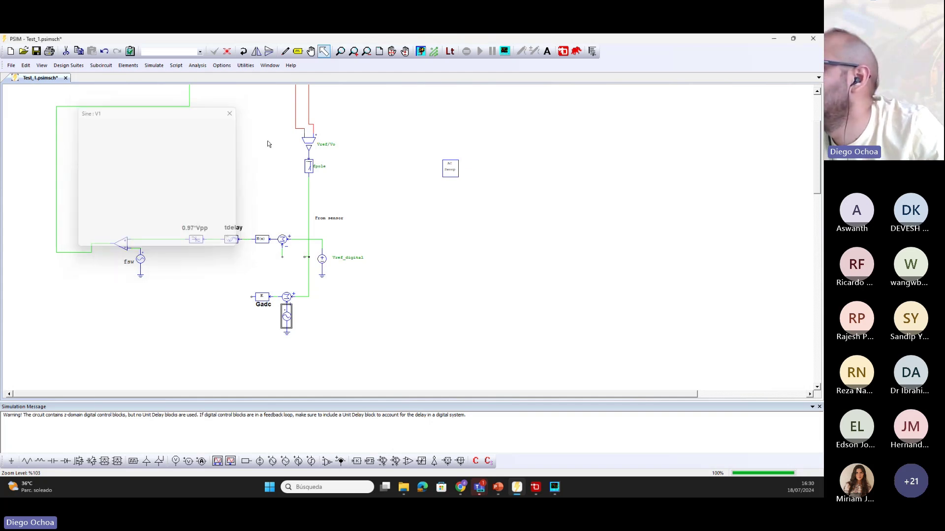
Step: Configure the AC sweep block with a start frequency of 800 and an end frequency of 40k
double_click(453, 171)
left_click_drag(146, 116, 482, 158)
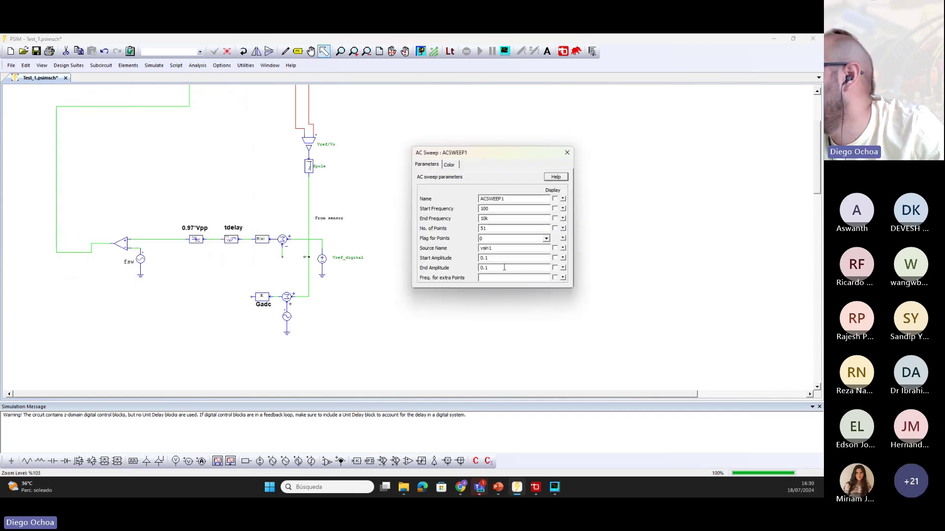
double_click(498, 208)
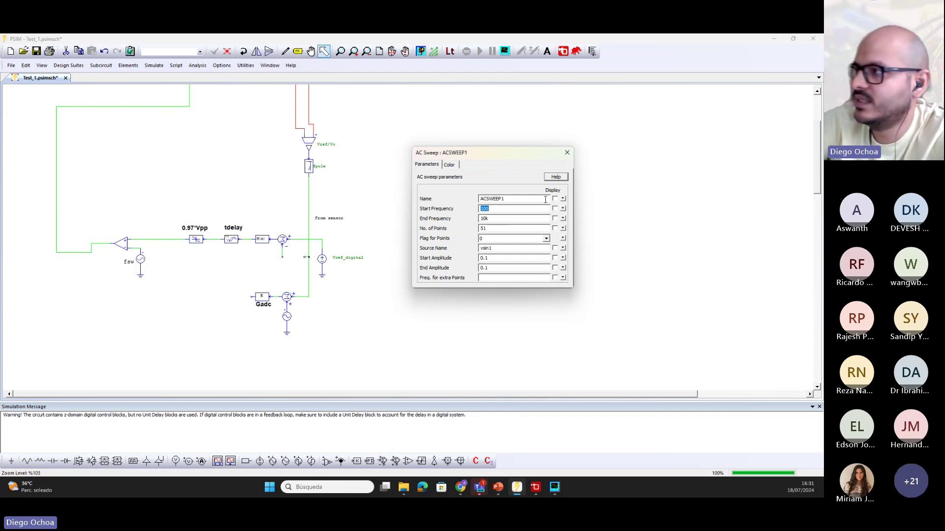
type("800")
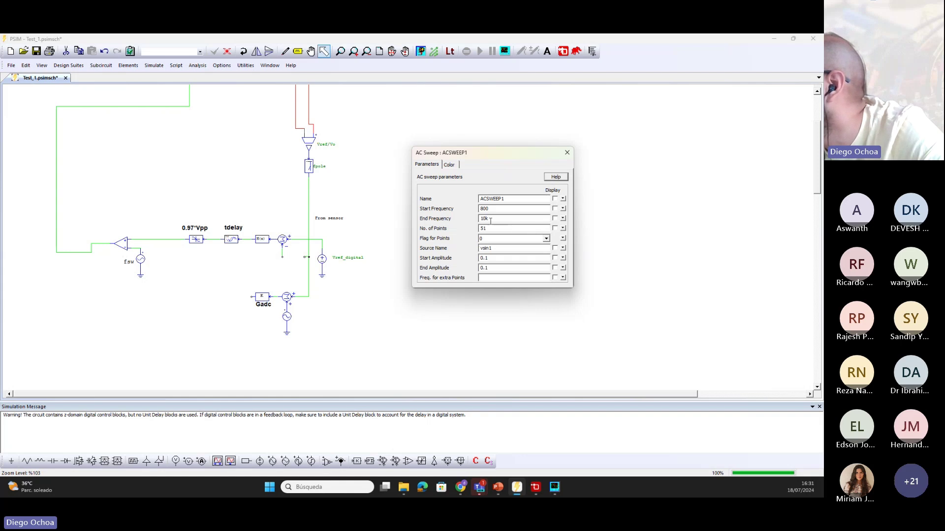
left_click_drag(484, 218, 462, 218)
type("40k")
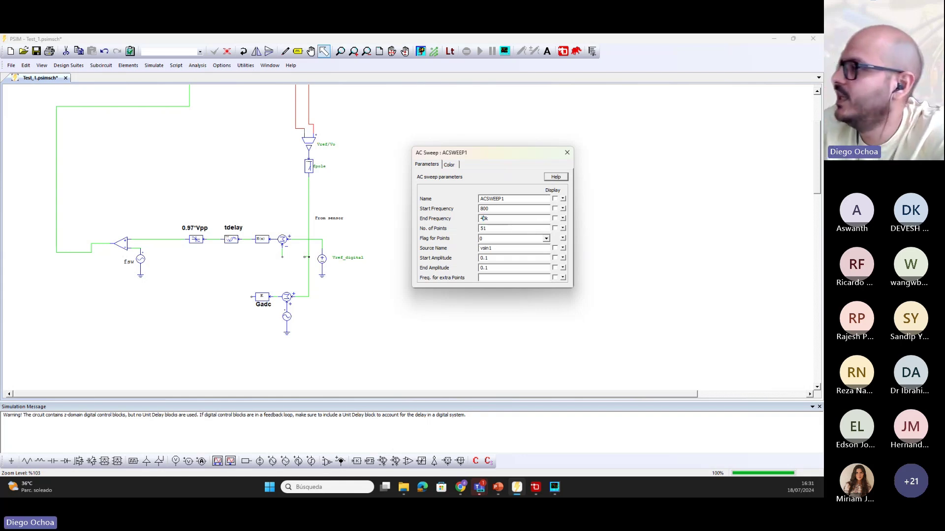
Step: Compare the AC sweep's source name with the sine source's name, and set the sweep's start amplitude to 0.01
left_click_drag(496, 248, 481, 249)
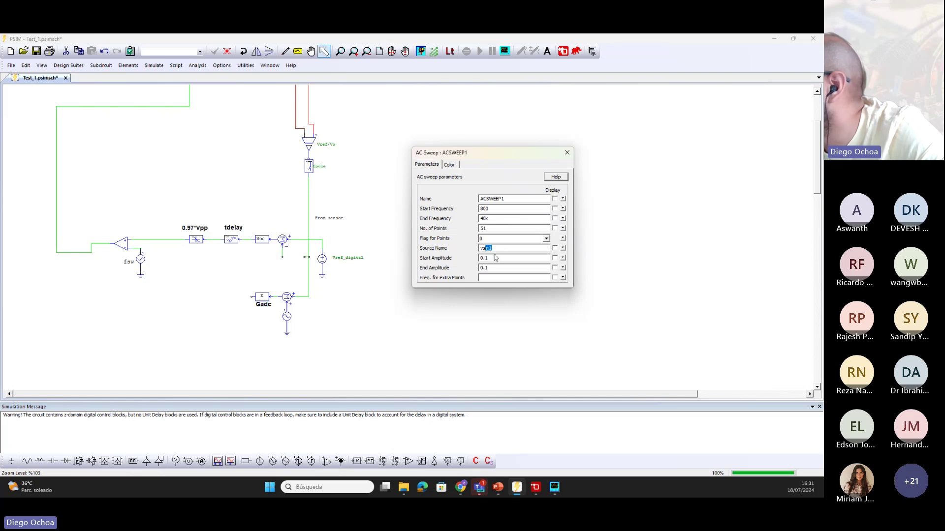
left_click(287, 317)
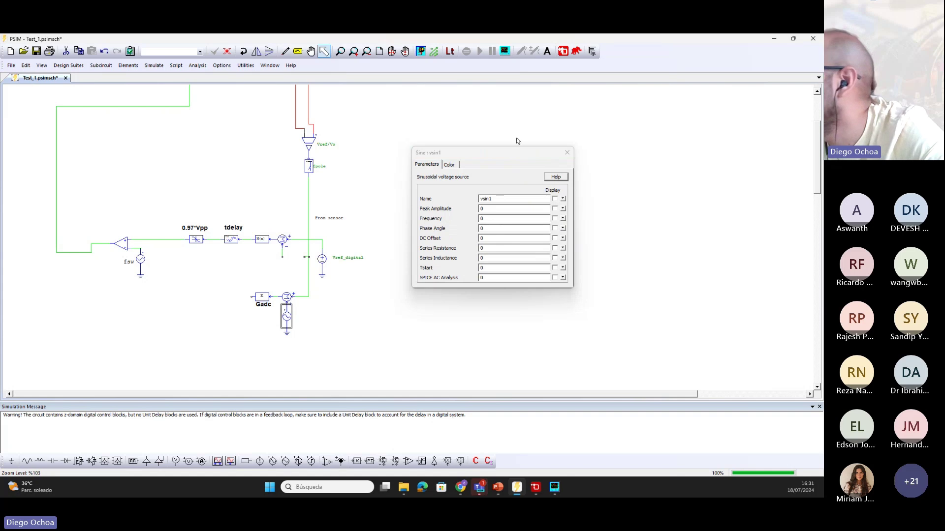
left_click_drag(494, 159, 172, 158)
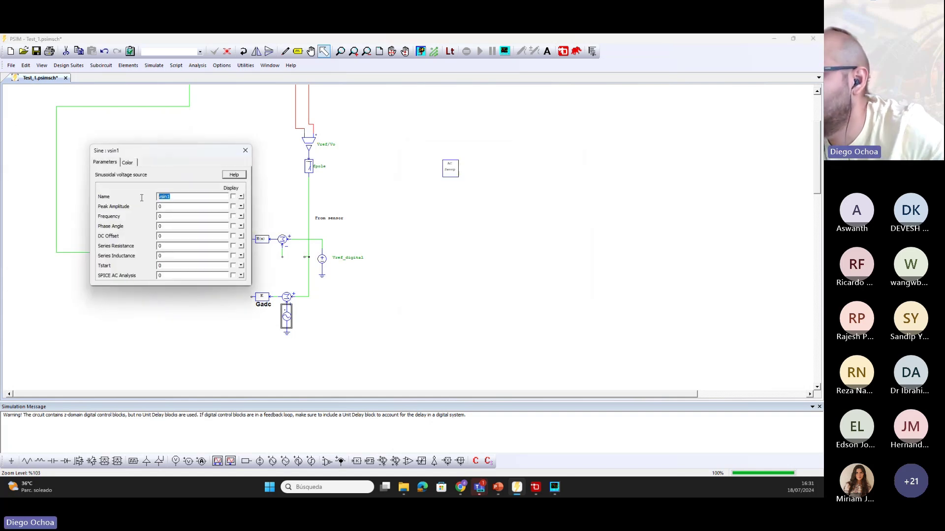
left_click(450, 168)
left_click_drag(118, 150, 482, 164)
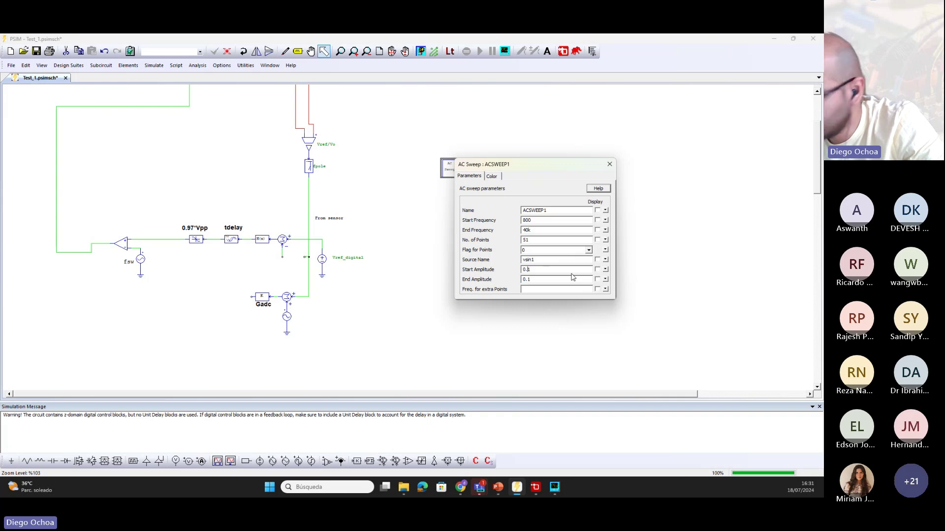
type("0")
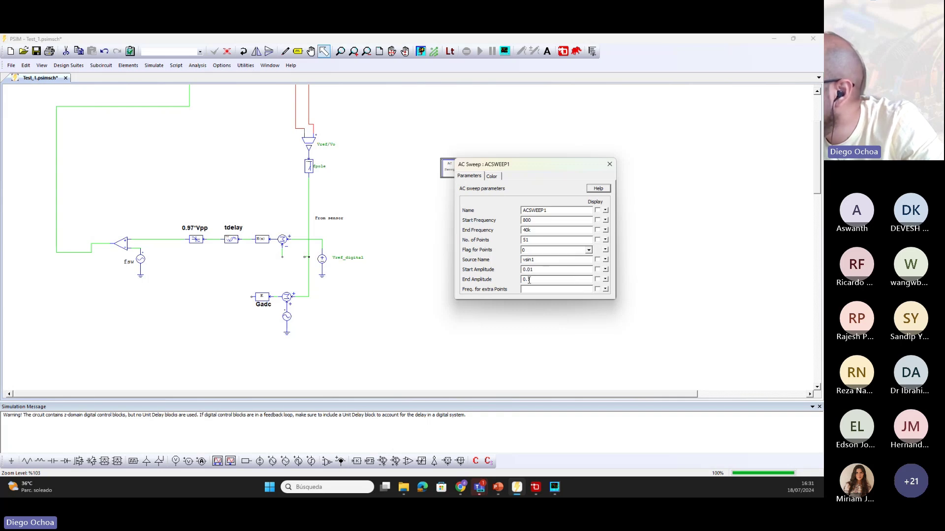
left_click(608, 167)
Step: Wire Gadc back to the error summer's negative input, and connect an AC Sweep Probe (loop) across the injection summer
mouse_move(251, 297)
left_mouse_down()
mouse_move(240, 277)
mouse_move(282, 257)
left_mouse_up()
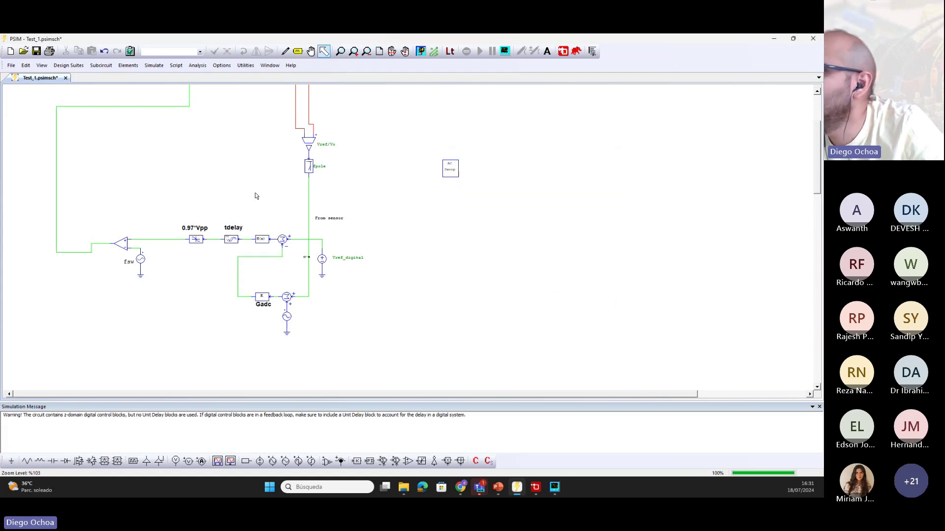
left_click(154, 65)
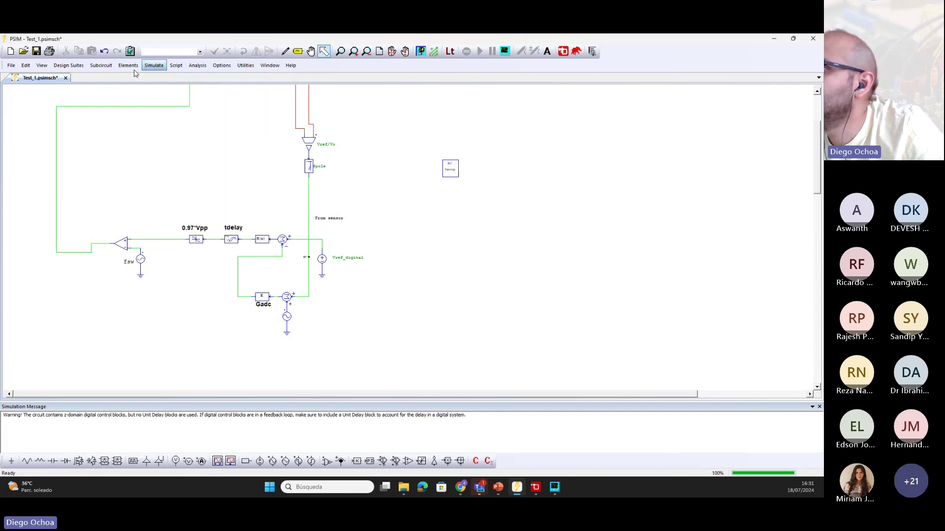
left_click(134, 67)
mouse_move(142, 108)
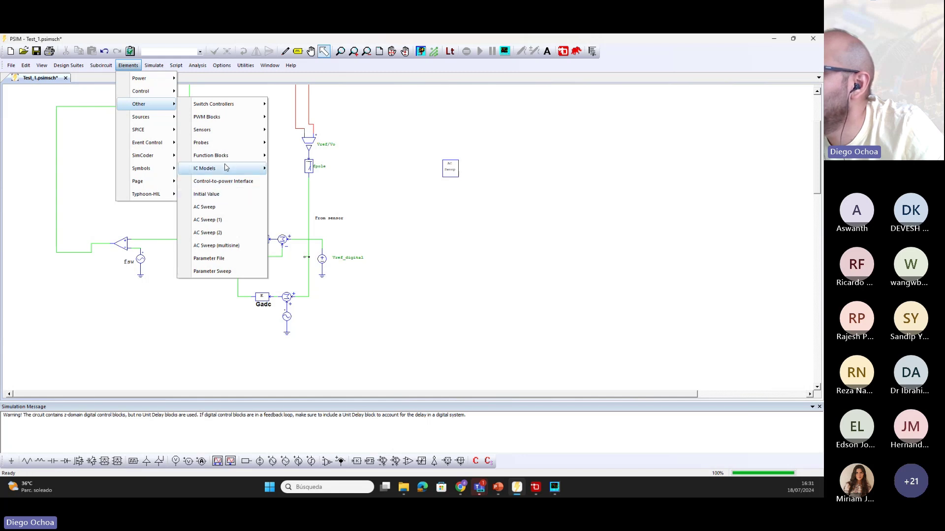
mouse_move(212, 142)
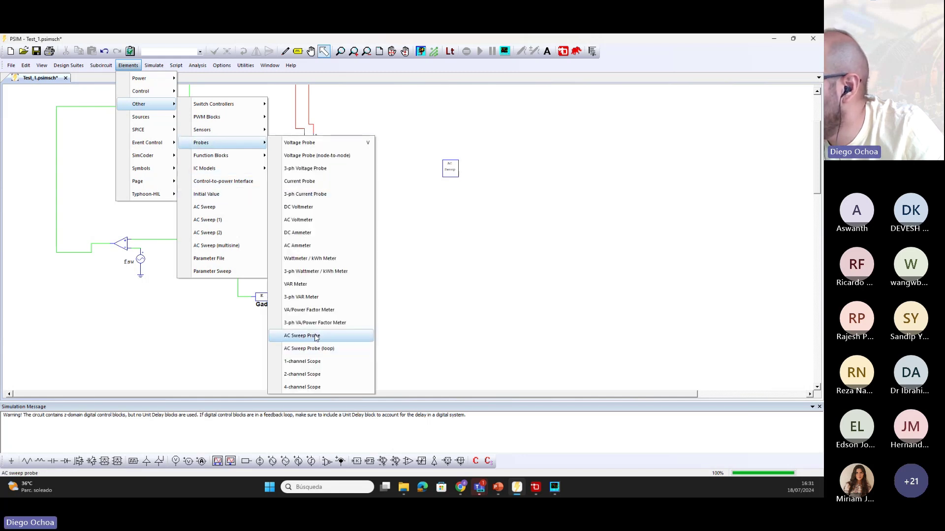
left_click(334, 350)
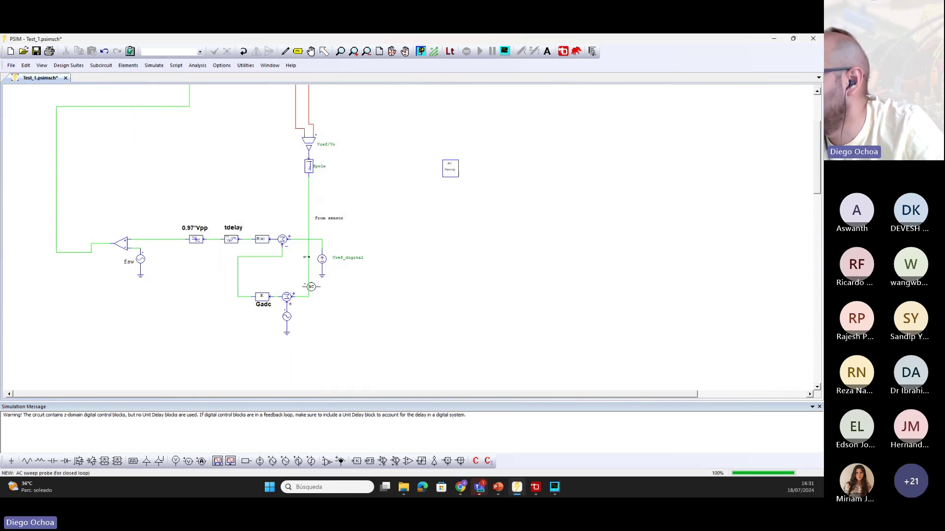
left_click(280, 285)
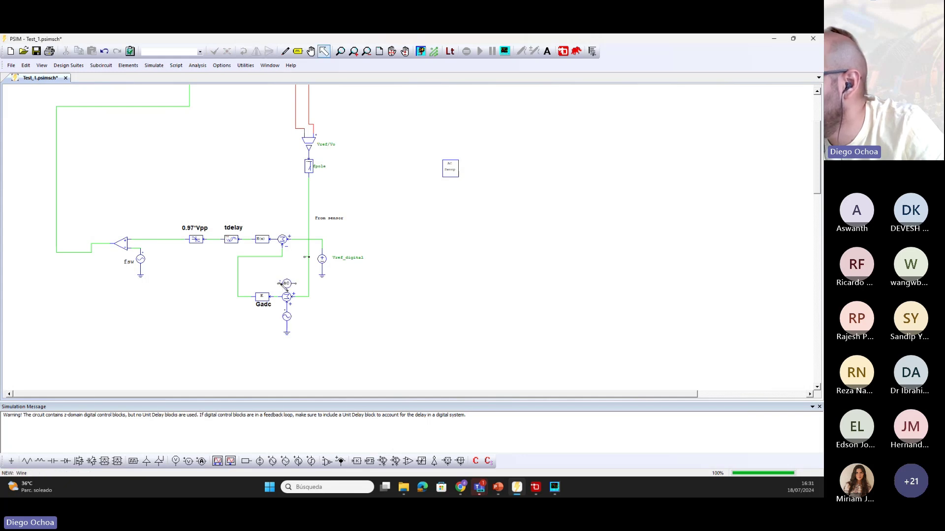
mouse_move(279, 284)
left_mouse_down()
mouse_move(278, 296)
mouse_move(300, 297)
left_mouse_up()
key("Escape")
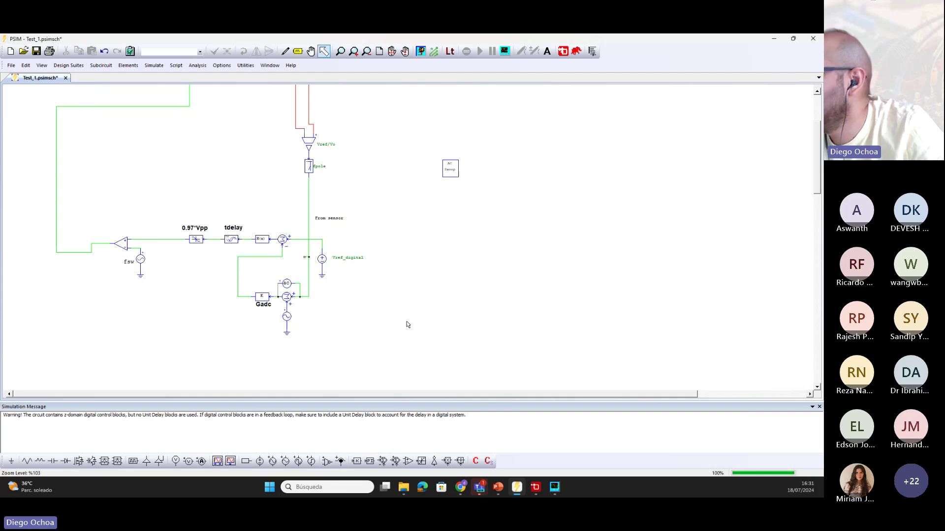
Step: Run the AC sweep simulation and save the loop response as a text file named T_psim in the PSIM File folder
left_click(420, 51)
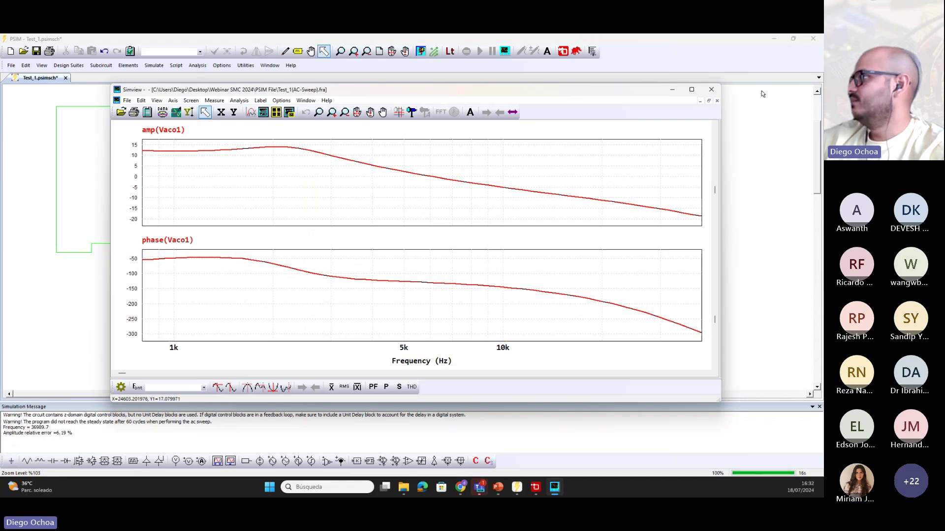
left_click(692, 91)
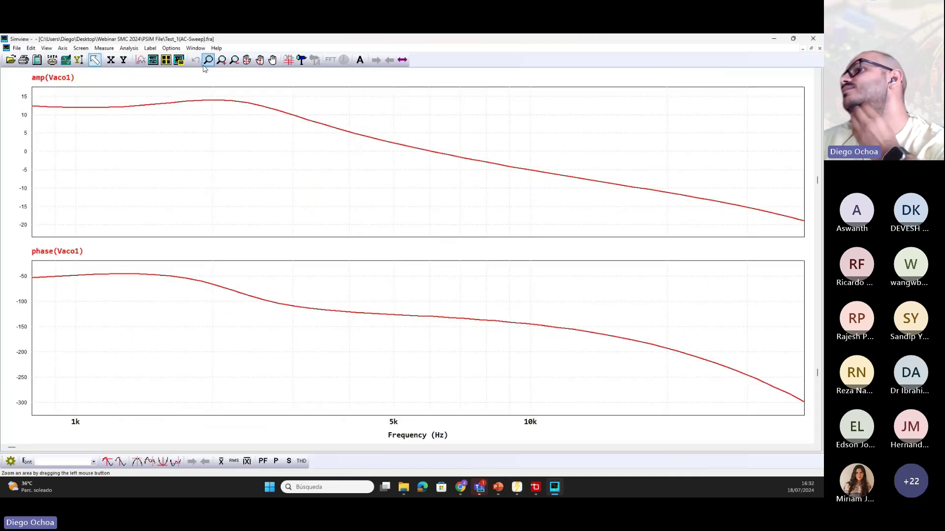
left_click(16, 49)
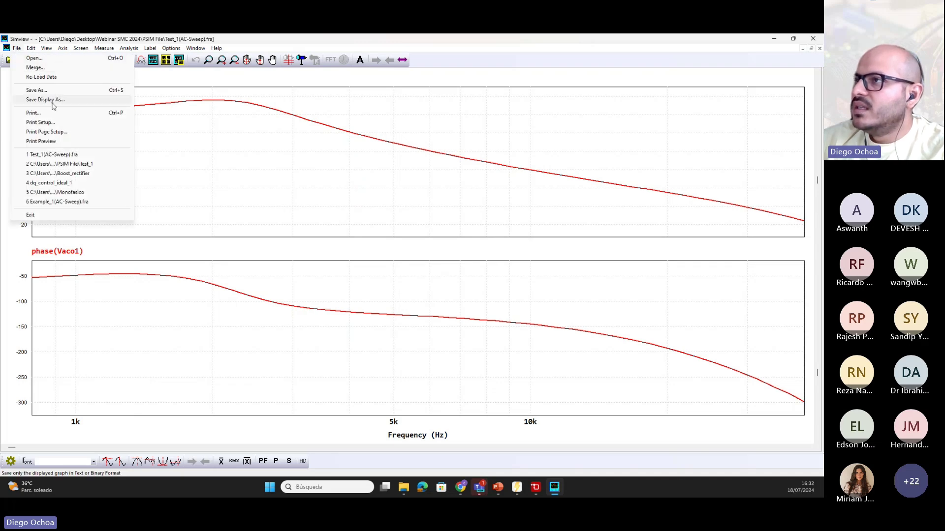
left_click(43, 91)
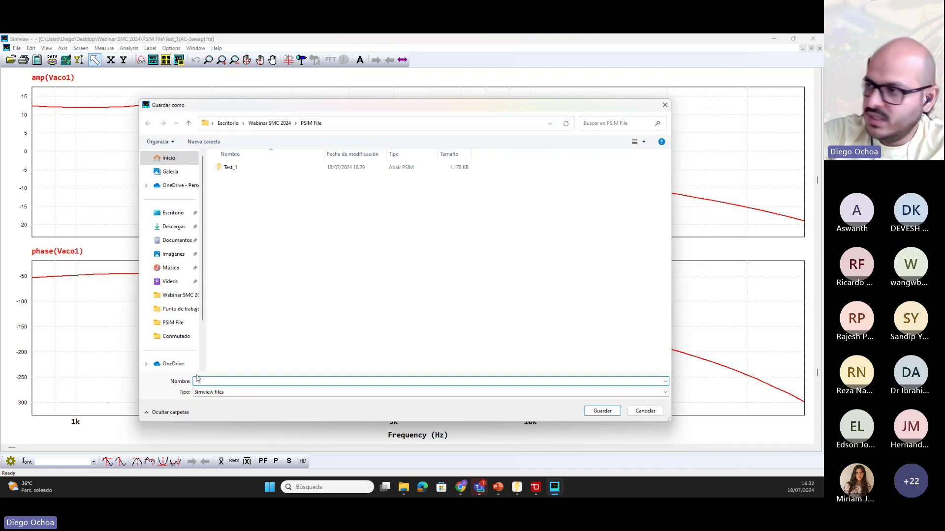
type("Ti")
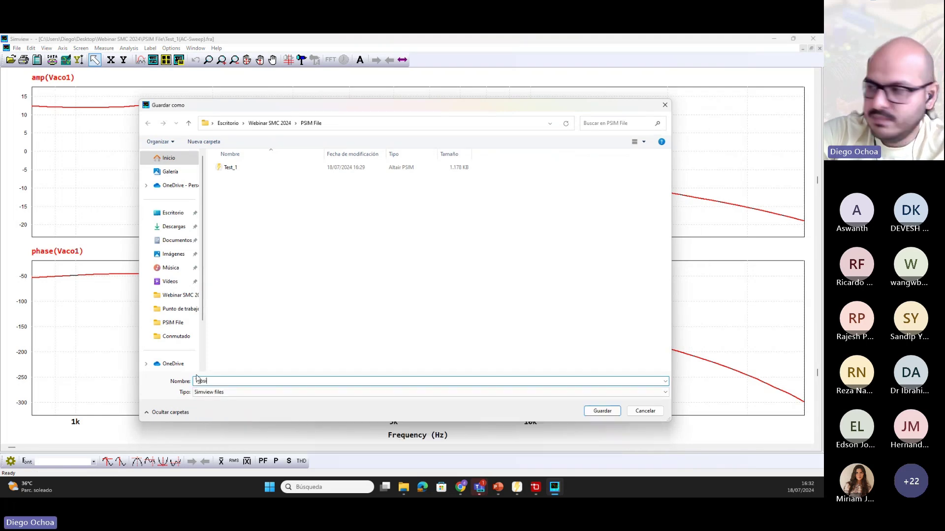
left_click(556, 393)
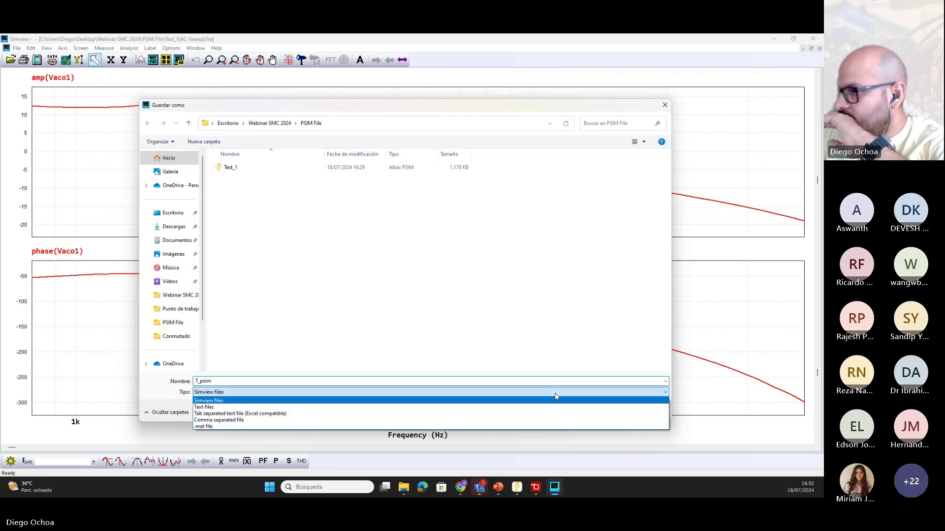
left_click(212, 408)
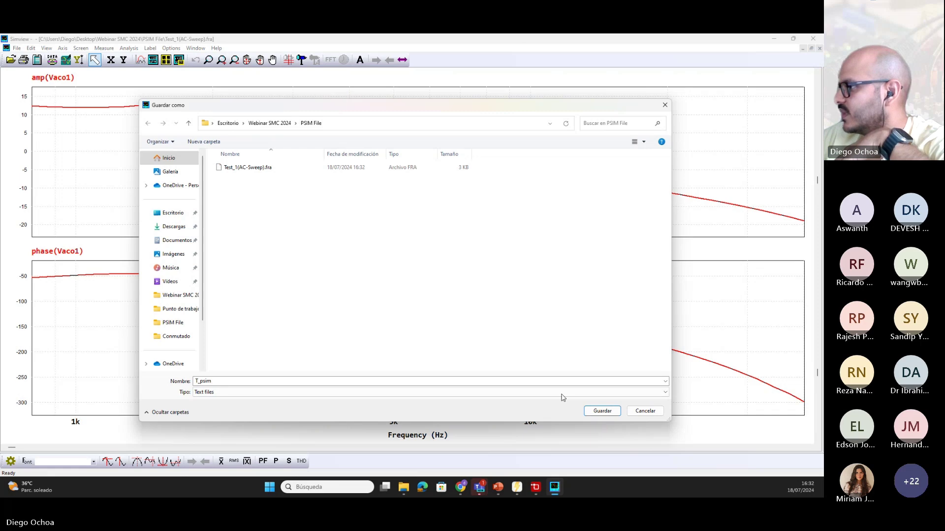
left_click(602, 411)
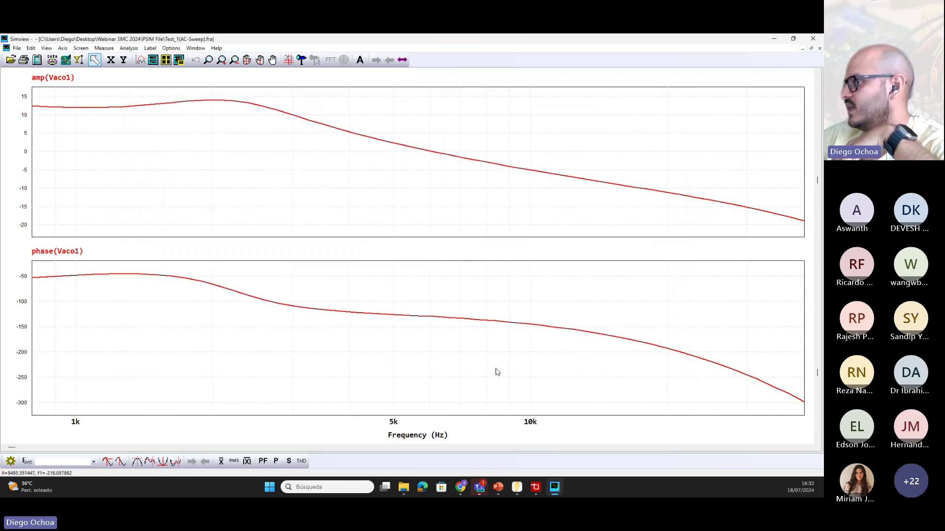
Step: Switch to SmartCtrl and begin adding a function to merge into Control1, with type T(f) and a blue curve colour
left_click(536, 487)
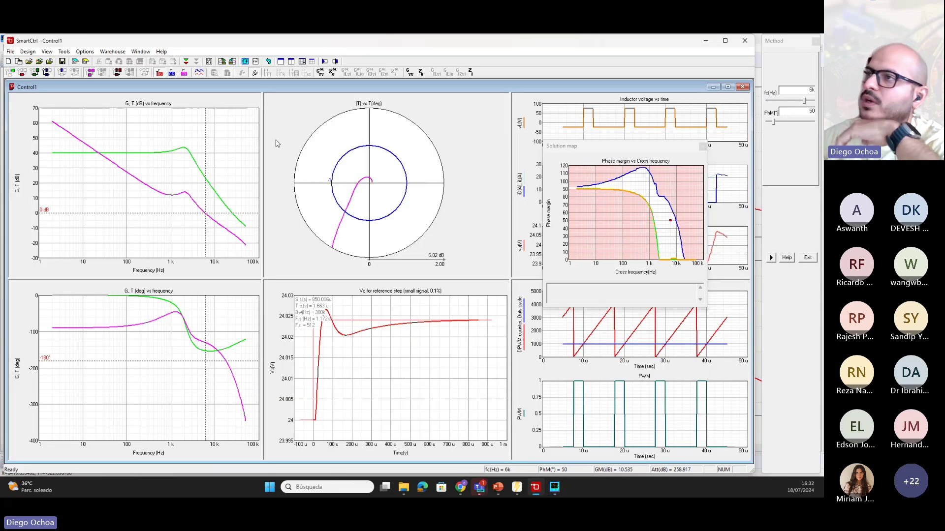
left_click(10, 52)
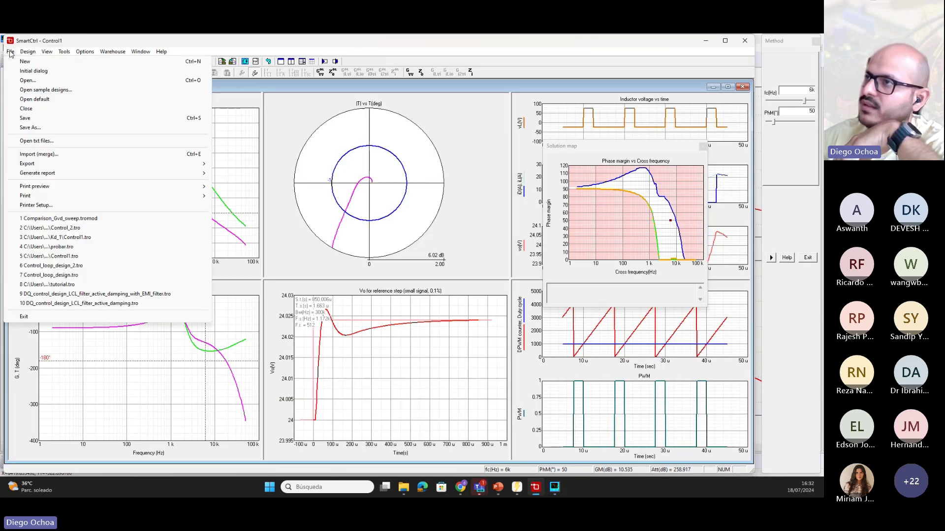
left_click(70, 155)
left_click_drag(142, 306, 358, 159)
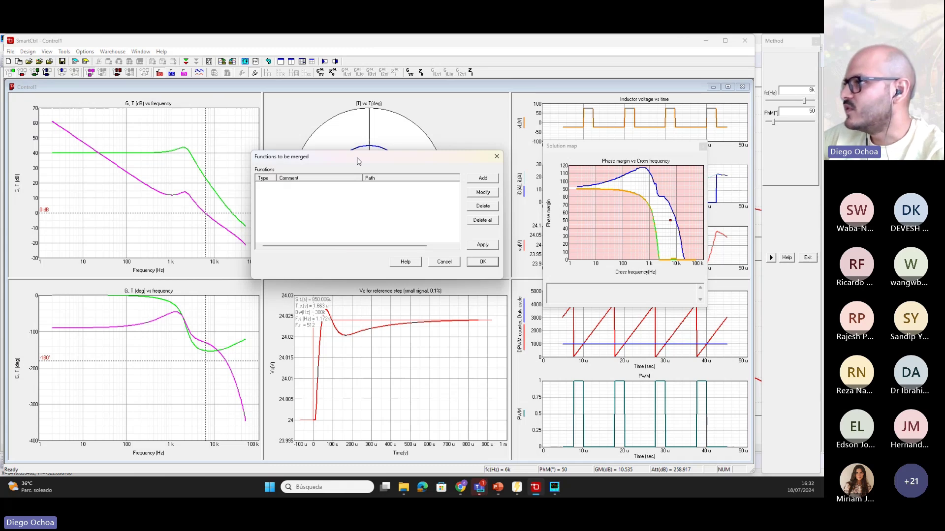
left_click(483, 179)
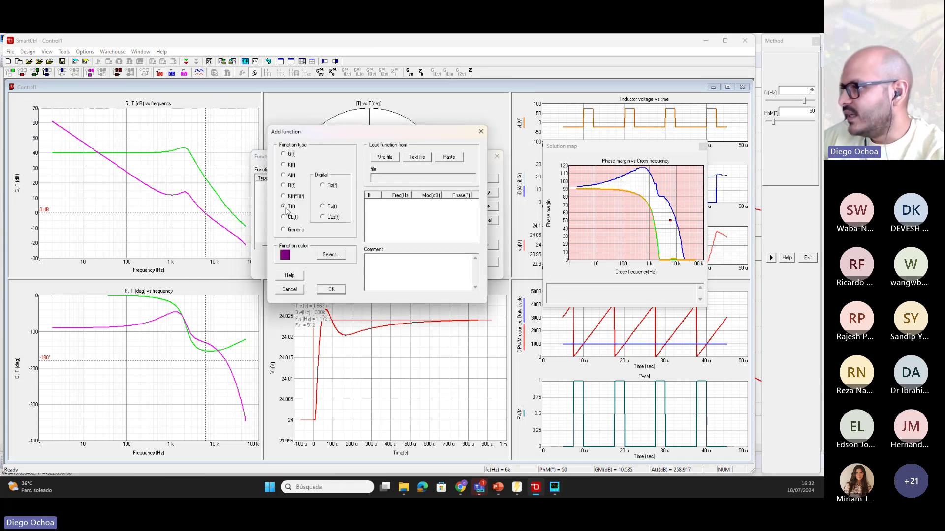
left_click(328, 256)
left_click(375, 206)
left_click(343, 232)
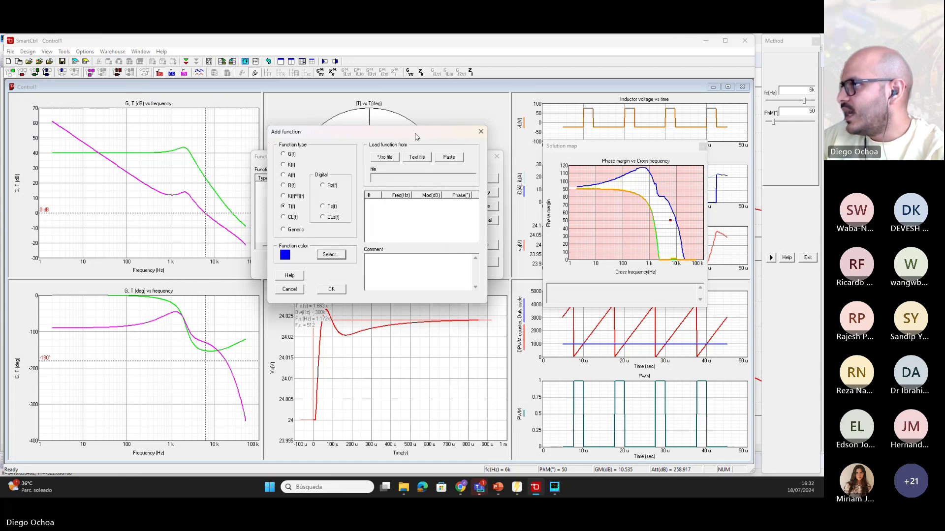
Step: Load the function data from T_psim.fra and merge it into the Control1 plots
left_click(422, 159)
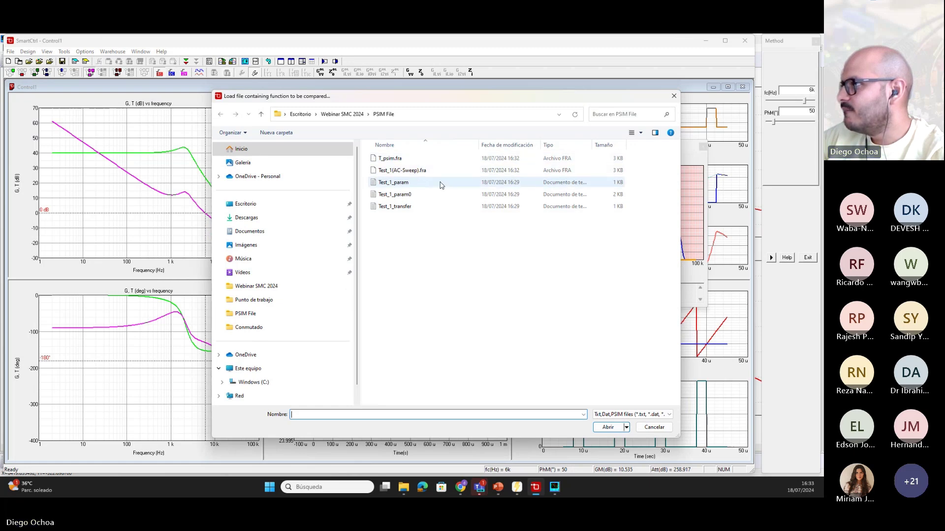
left_click(418, 159)
left_click(609, 428)
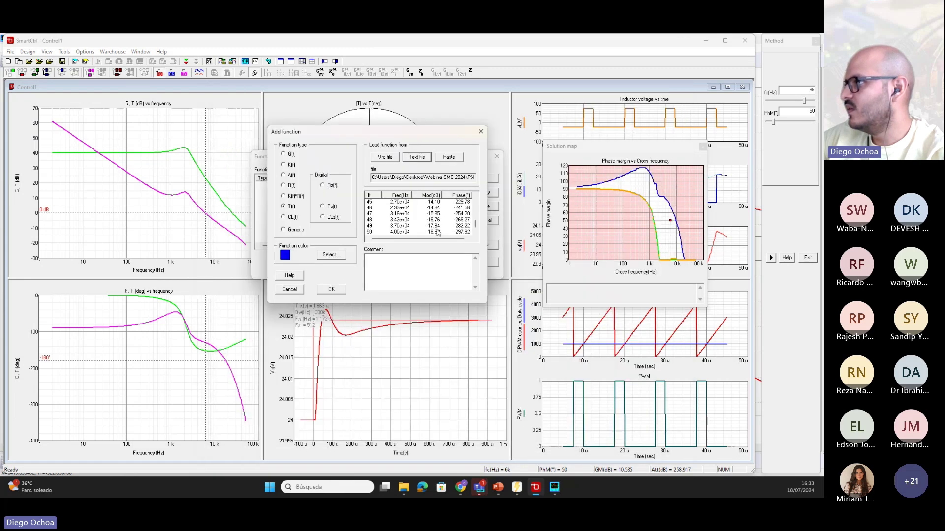
left_click(331, 288)
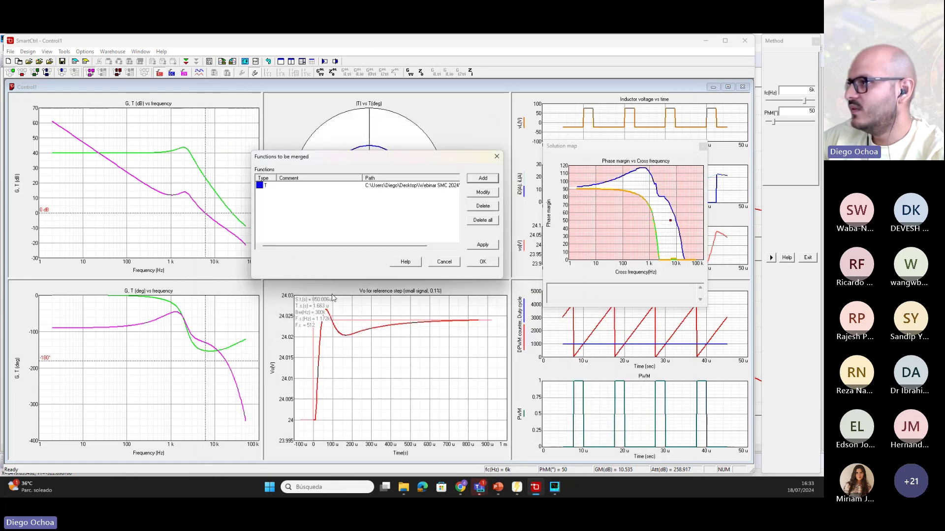
left_click(483, 261)
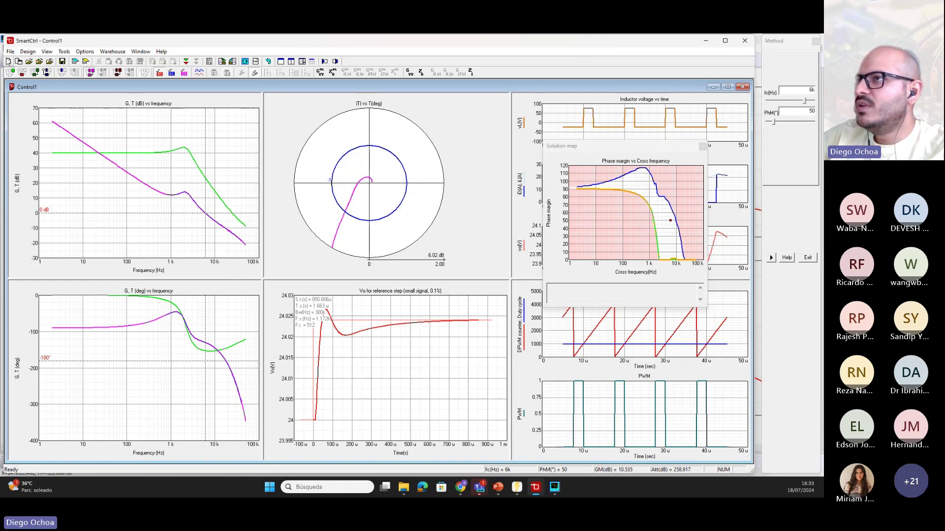
Step: Create a new equation-based design and open the Equation editor for its s-domain plant model
left_click(10, 52)
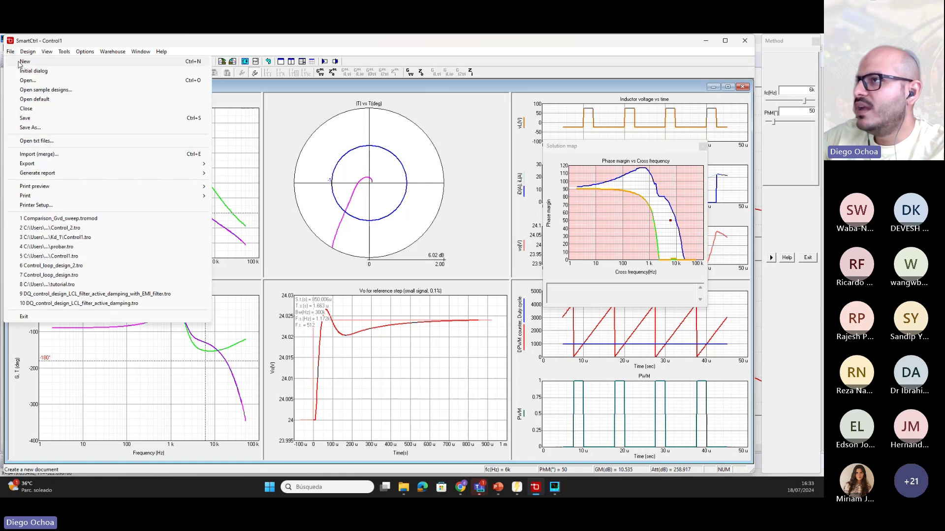
left_click(23, 62)
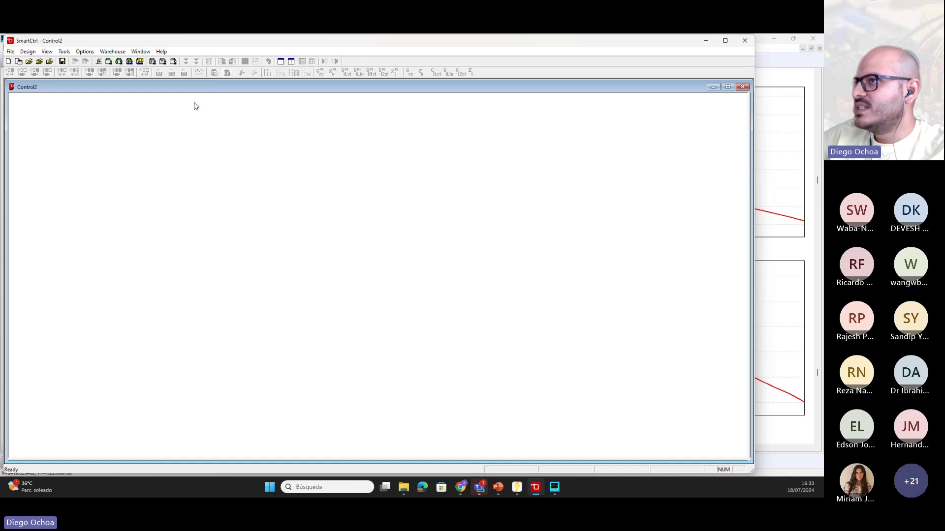
left_click(173, 62)
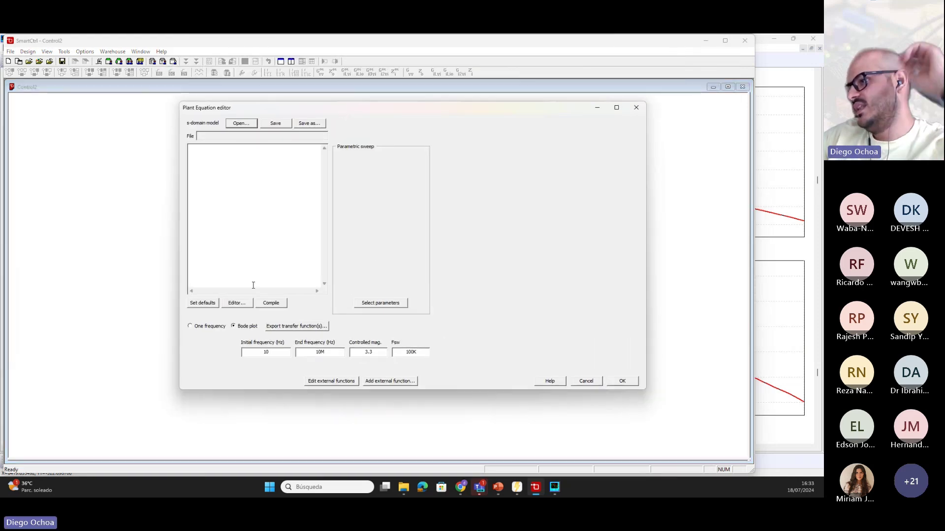
left_click(238, 305)
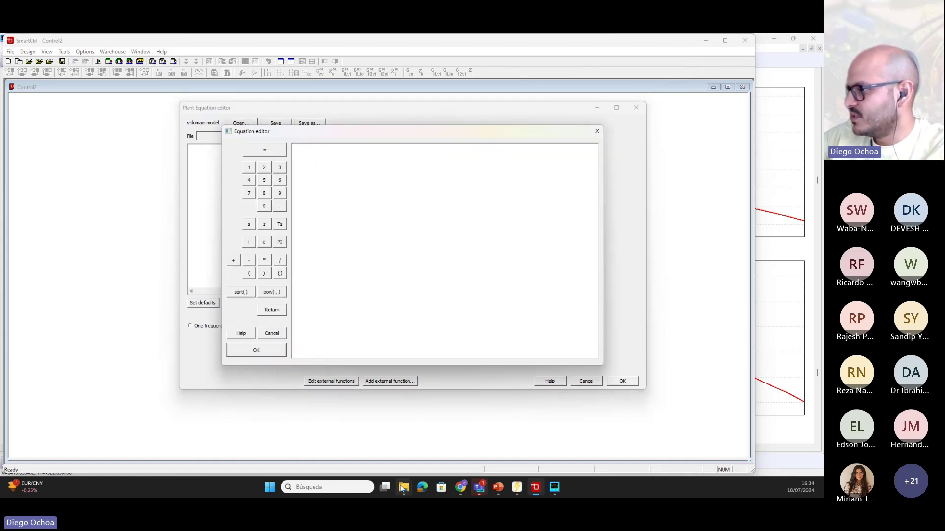
Step: Open Planta_buck.txt in the Webinar SMC 2024 folder and copy the buck power stage code through the line "return Gd"
mouse_move(404, 488)
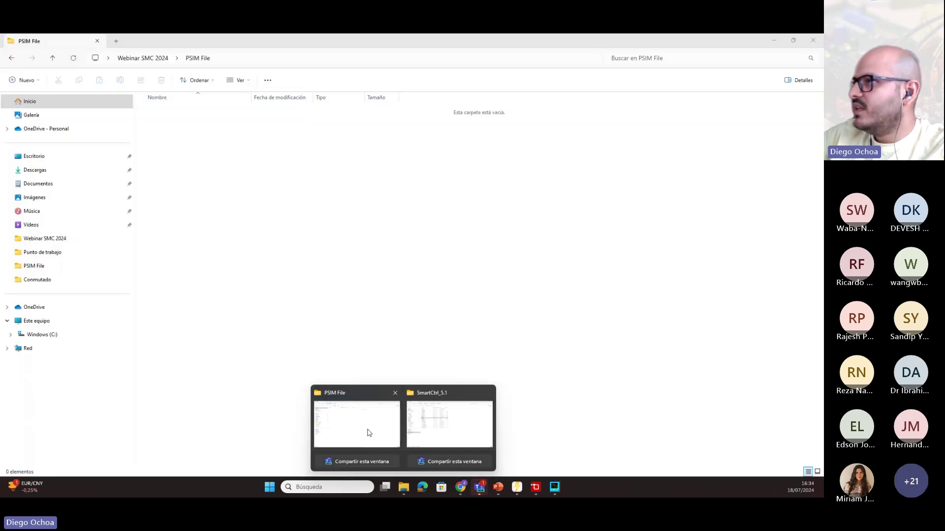
left_click(370, 432)
double_click(182, 182)
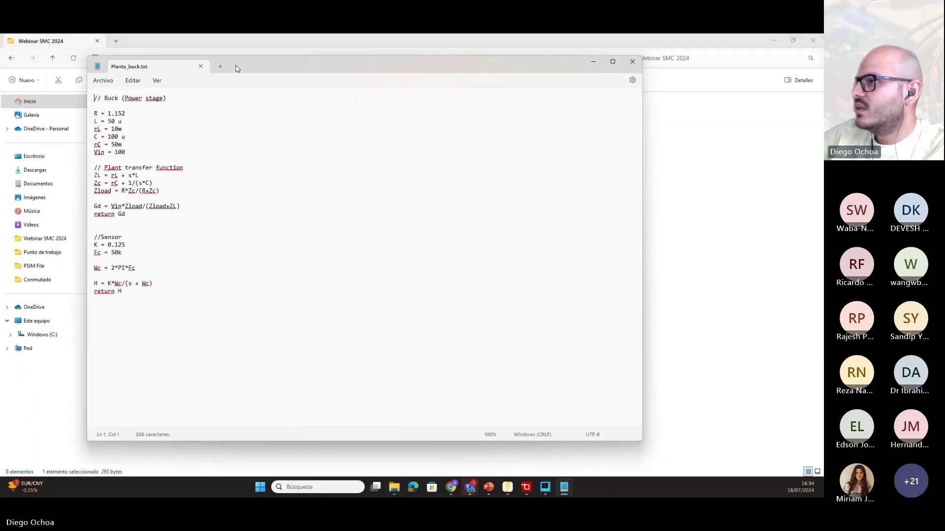
left_click_drag(241, 66, 303, 71)
left_click(213, 305)
left_click_drag(238, 217, 132, 87)
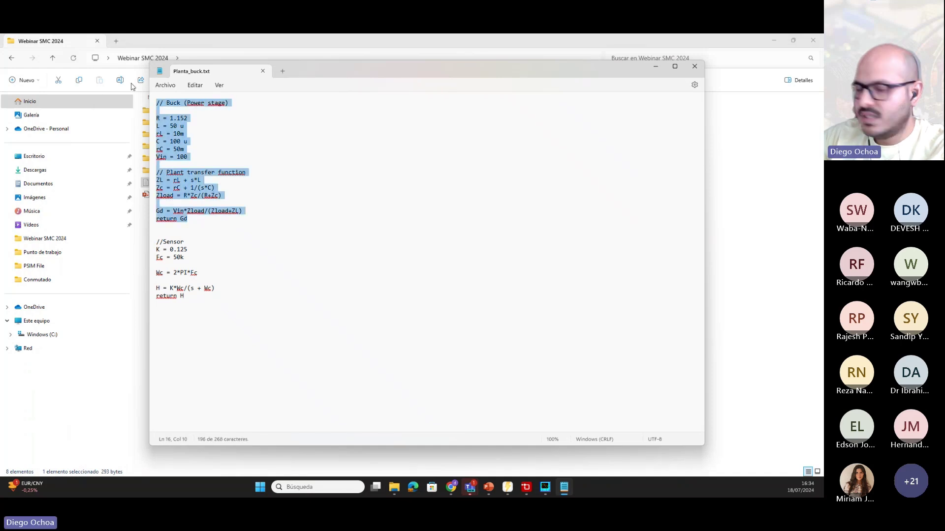
left_click(656, 66)
Step: Paste the buck plant code into SmartCtrl's Equation editor, compile it, and accept the plant model
left_click(527, 488)
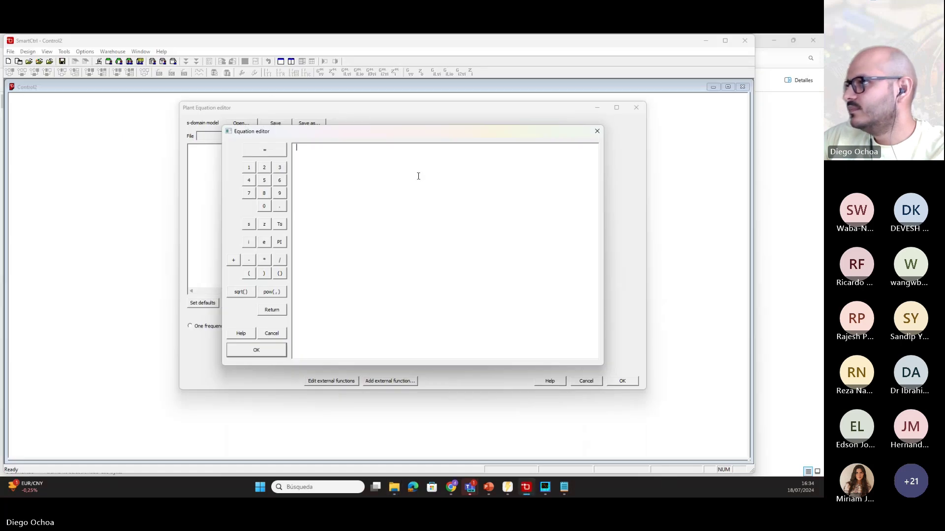
type("// Buck (Power stage)  R = 1.152 L = 50 u rL = 10m C = 100 u rC = 50m Vin = 100  // Plant transfer function ZL = rL + s*L Zc = rC + 1/(s*C) Zload = R*Zc/(R+Zc)  Gd = Vin*Zload/(Zload+ZL) return Gd")
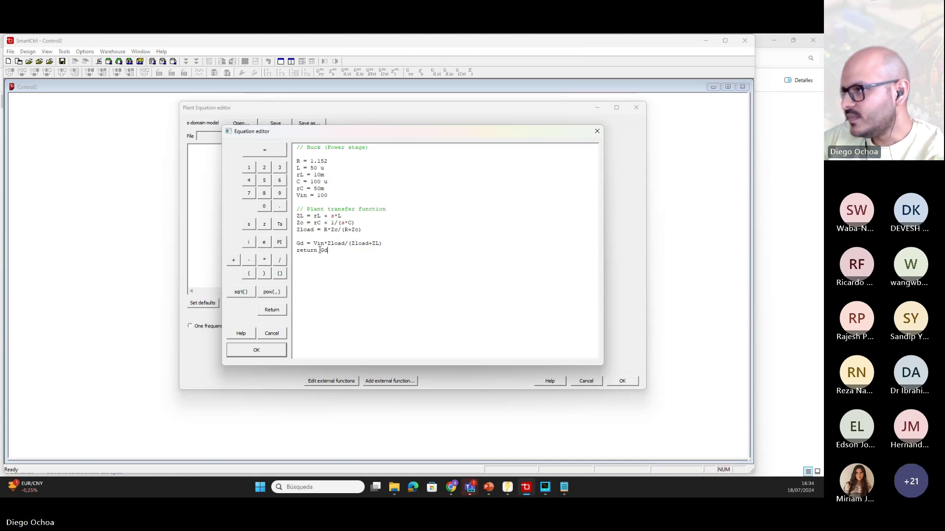
left_click_drag(318, 251, 295, 253)
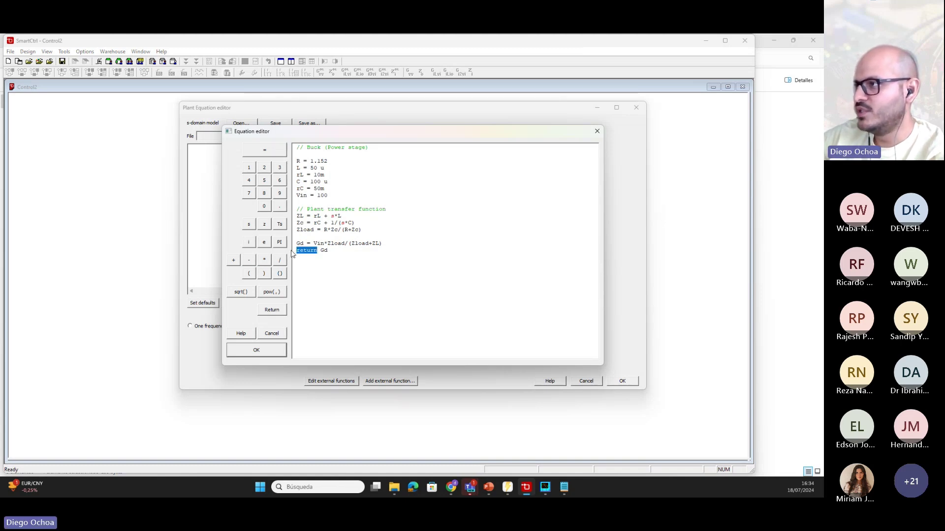
left_click(275, 350)
left_click(272, 303)
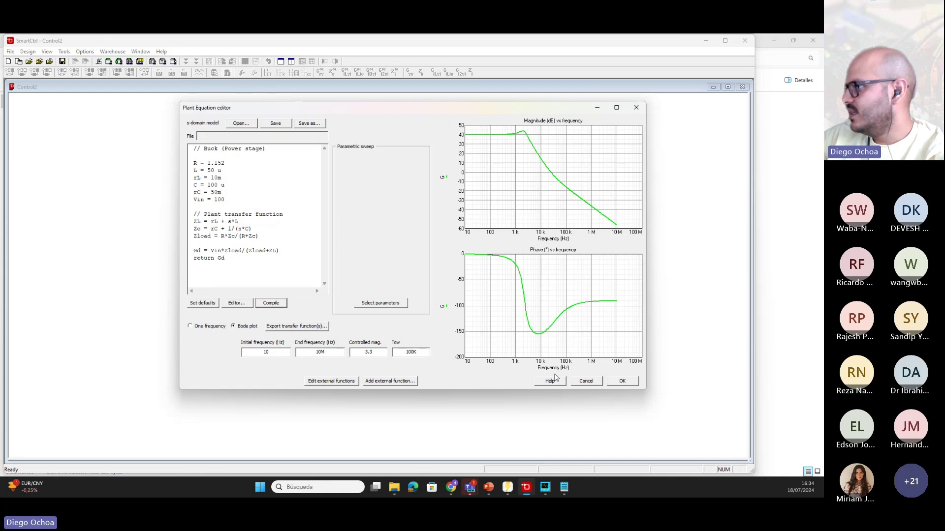
left_click(622, 382)
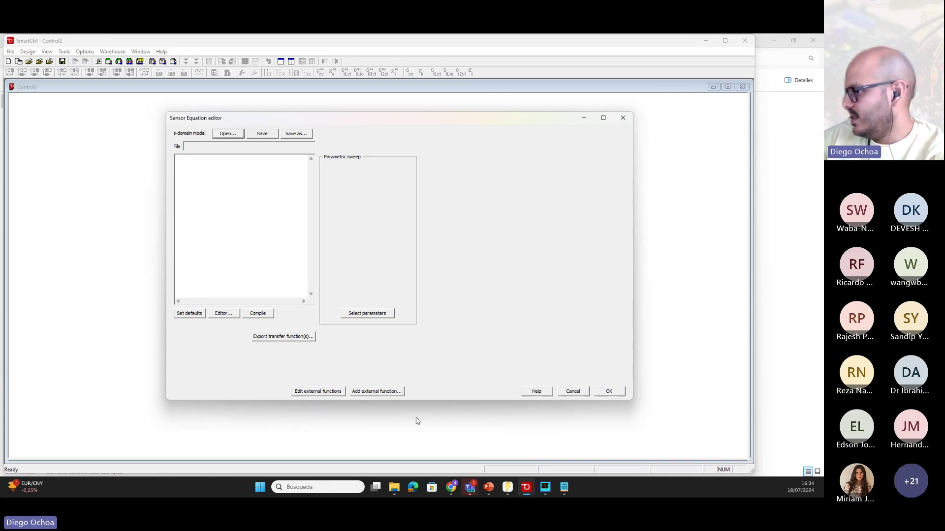
Step: Copy the sensor block (K = 0.125, Fc = 50k, return H) from Planta_buck.txt into SmartCtrl's Sensor Equation editor
left_click(394, 487)
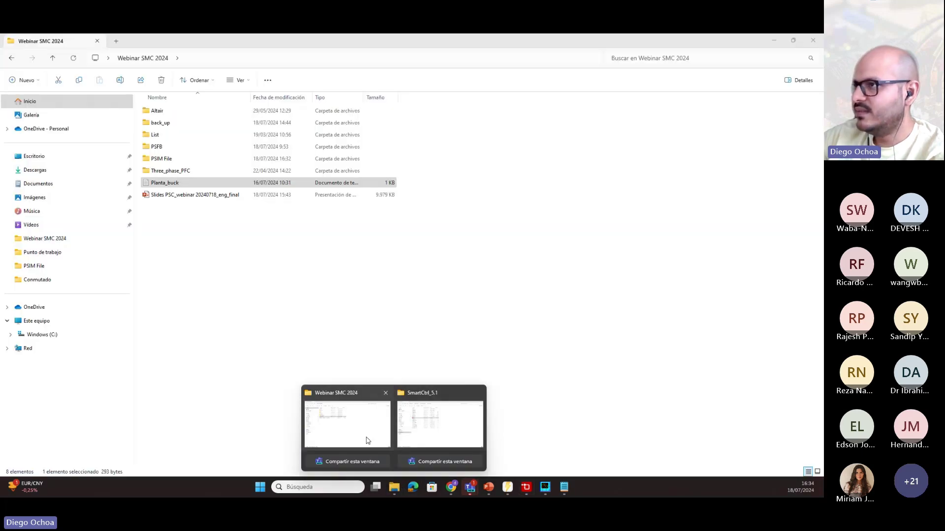
left_click(315, 438)
double_click(196, 183)
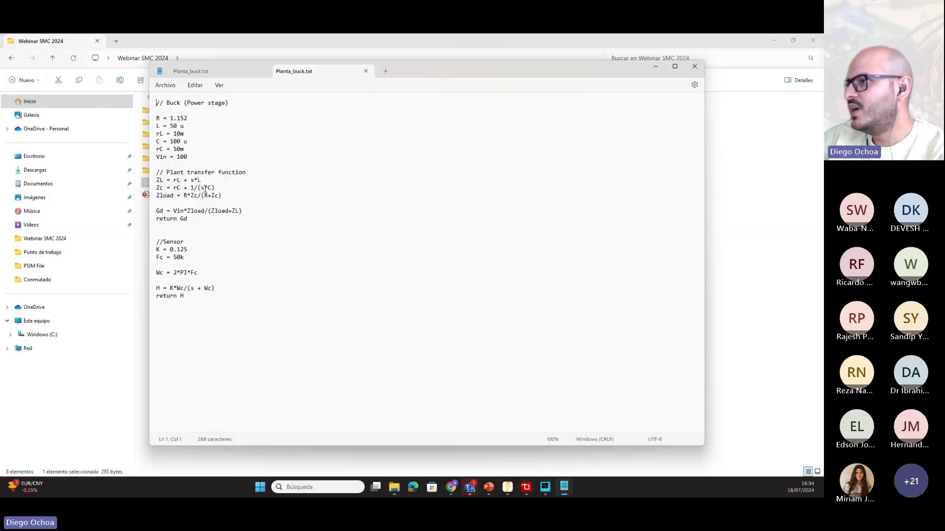
left_click_drag(204, 305, 148, 246)
key("ctrl+c")
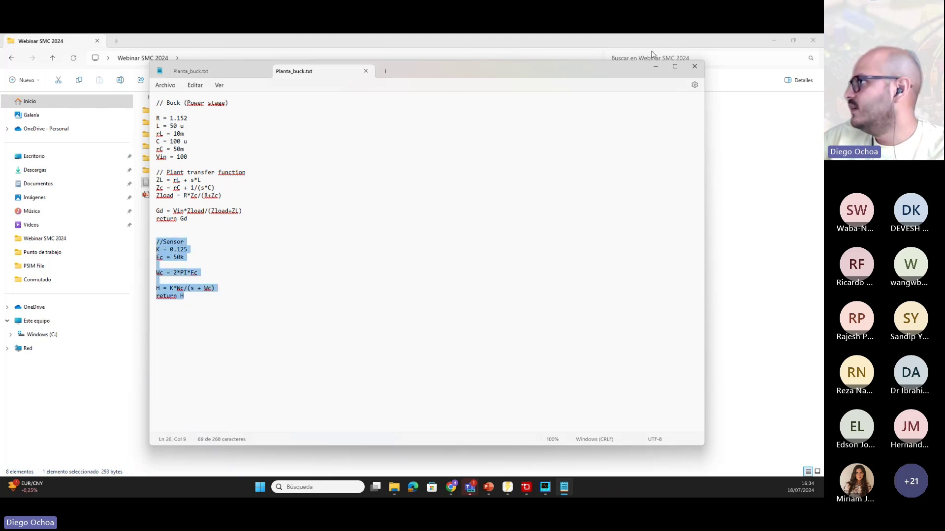
left_click(655, 69)
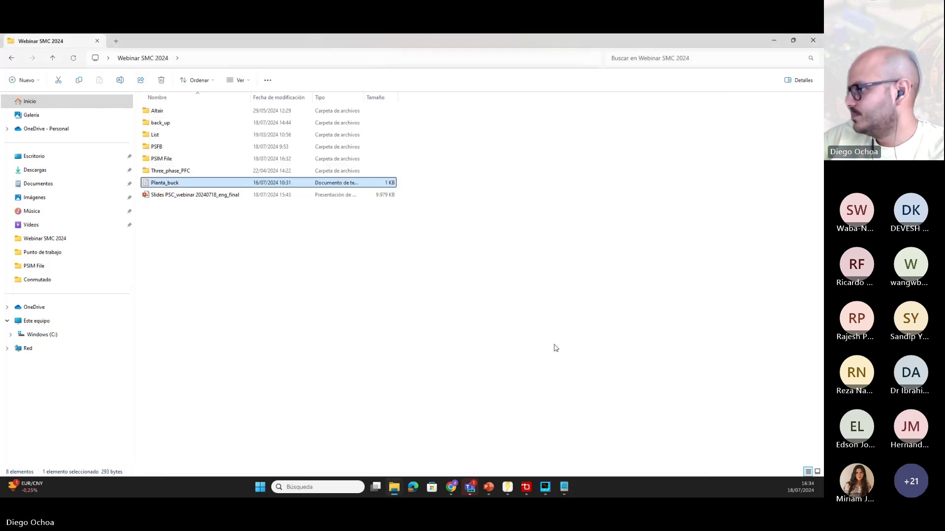
left_click(528, 487)
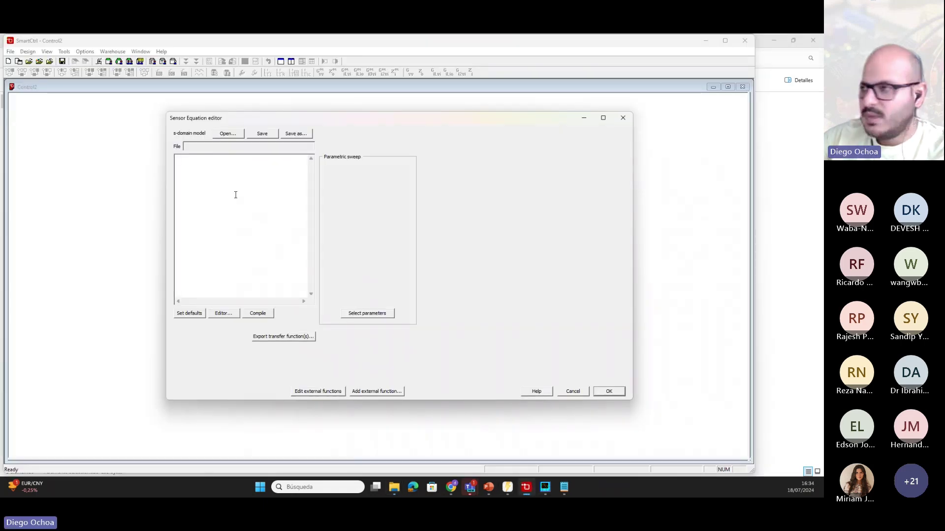
key("ctrl+v")
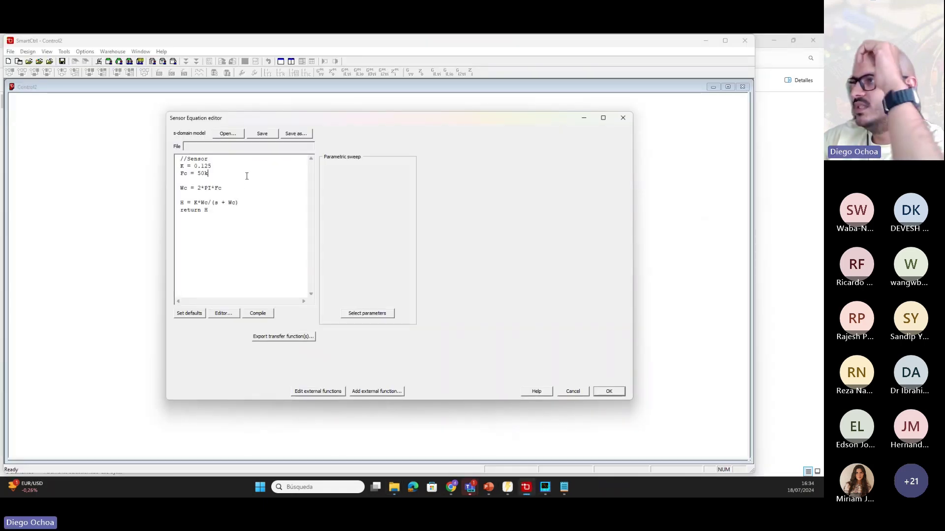
Step: Compile the sensor equation code with K = 0.125 and Fc = 50k and accept the sensor model
mouse_move(216, 170)
left_mouse_down()
mouse_move(166, 169)
mouse_move(211, 176)
left_mouse_up()
left_click_drag(245, 204, 175, 203)
left_click(245, 204)
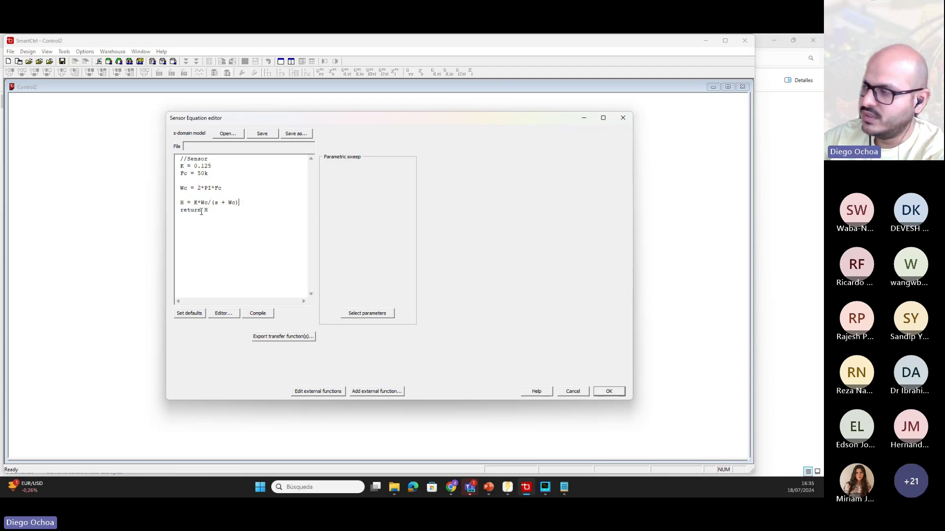
left_click(258, 315)
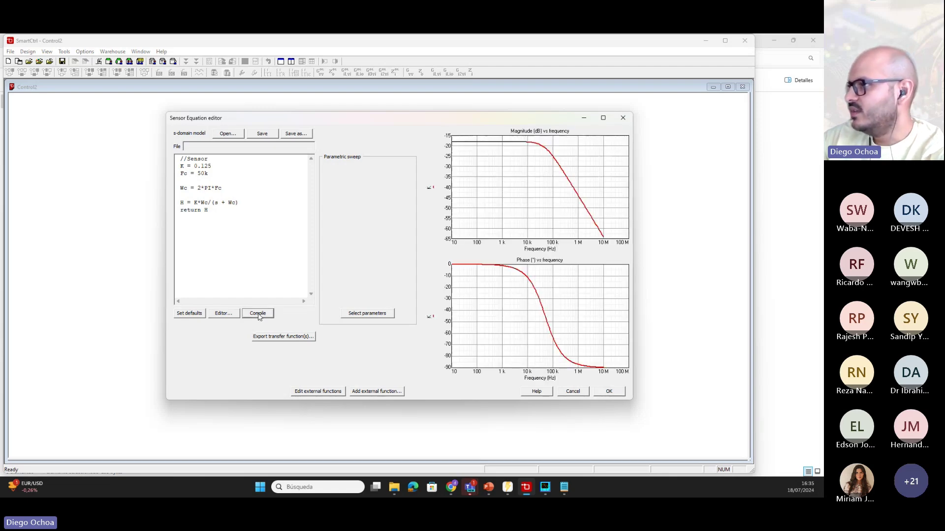
left_click(610, 393)
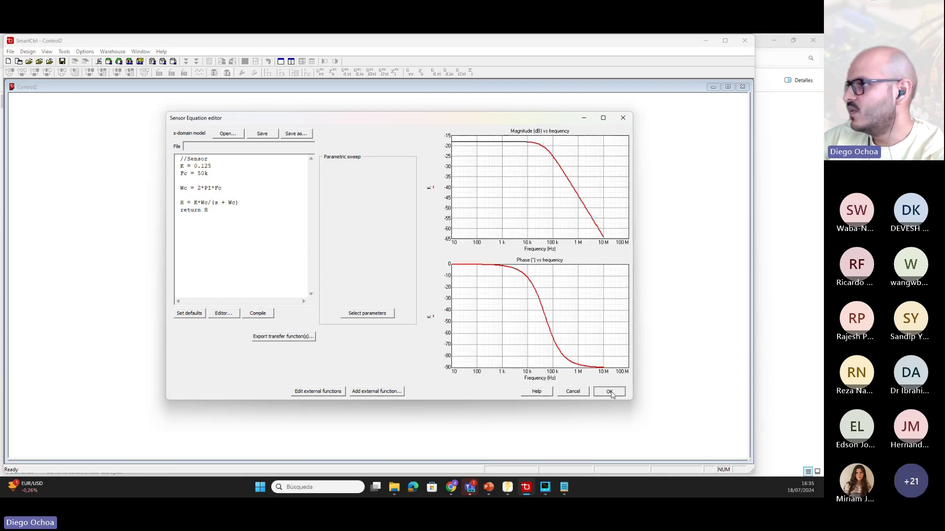
Step: Make the equation-based loop digital, choose a PID digital compensator, and set its DPWM type to Trailing edge
left_click_drag(474, 139, 424, 141)
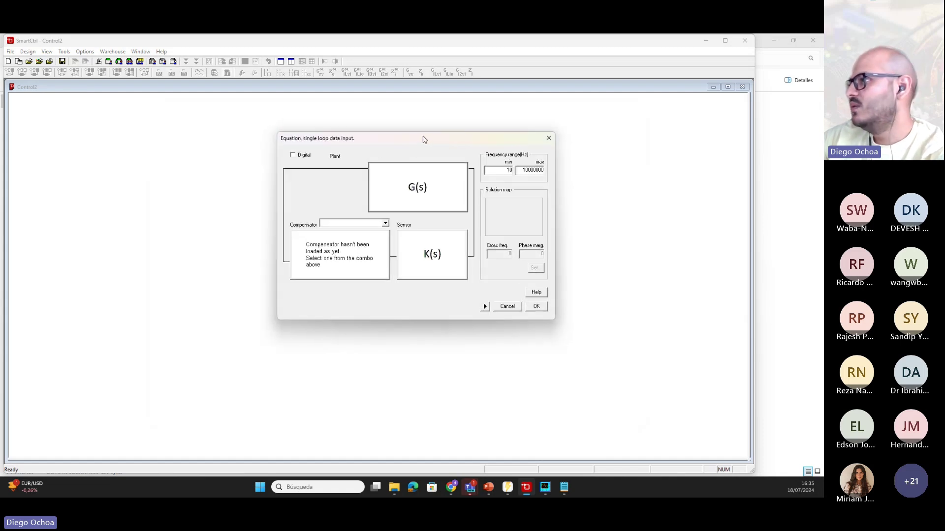
left_click(293, 155)
left_click(385, 224)
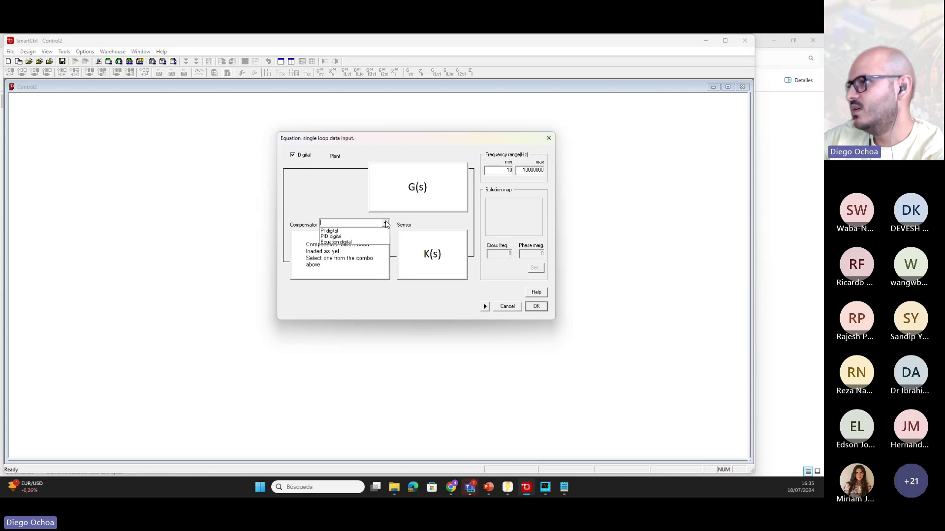
left_click(372, 237)
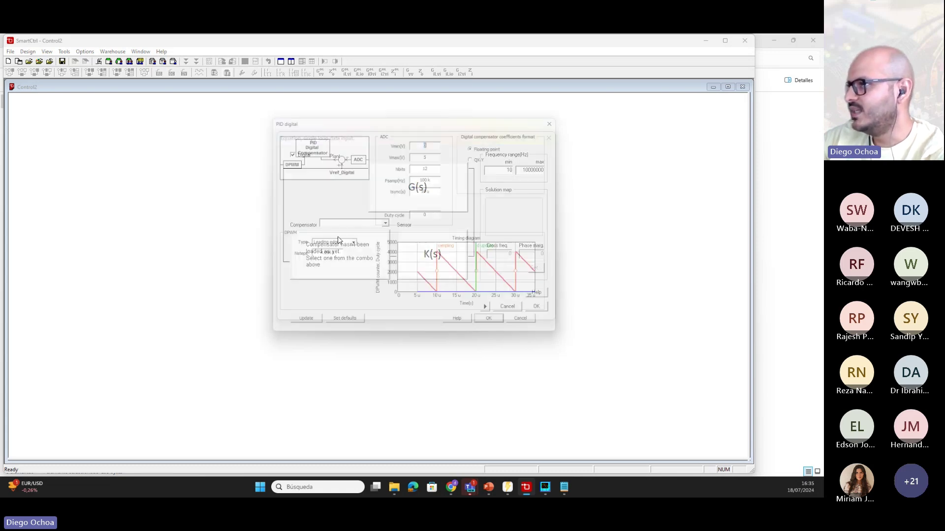
left_click_drag(457, 114, 427, 116)
left_click(319, 247)
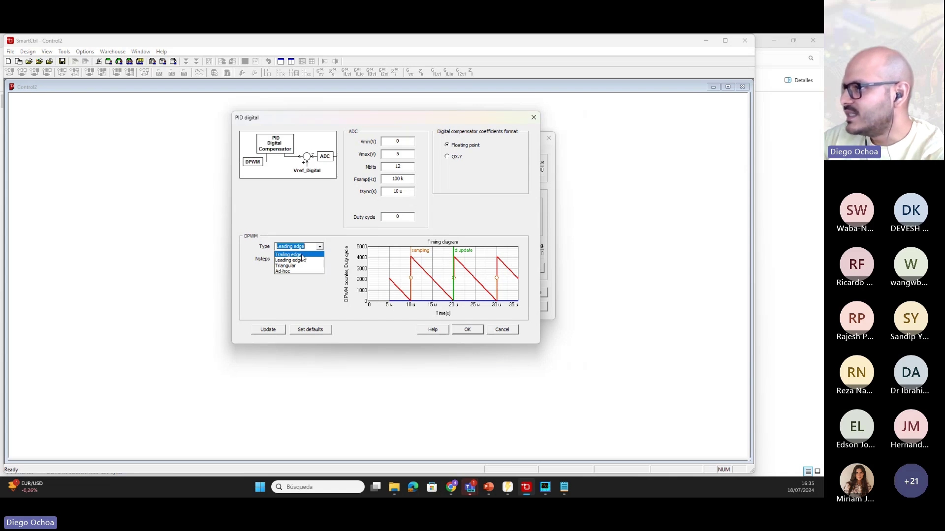
left_click(302, 255)
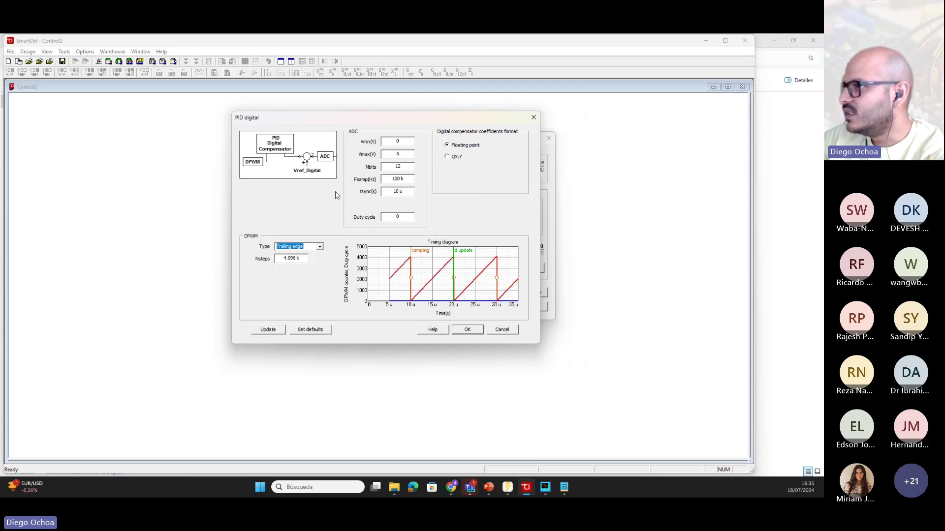
Step: Set the ADC Vmax to 3.3 V and the duty cycle to 0.24, update the timing diagram, and accept the compensator
double_click(404, 154)
type("3.3")
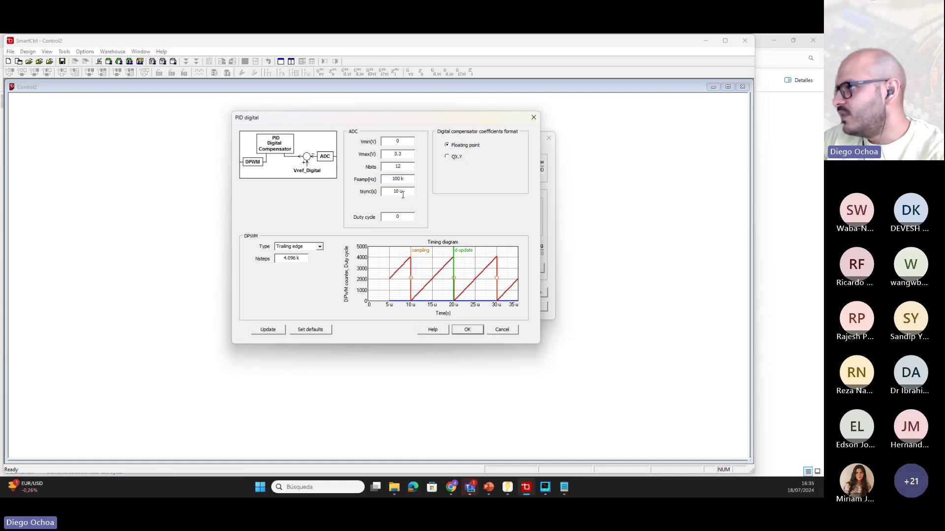
double_click(396, 220)
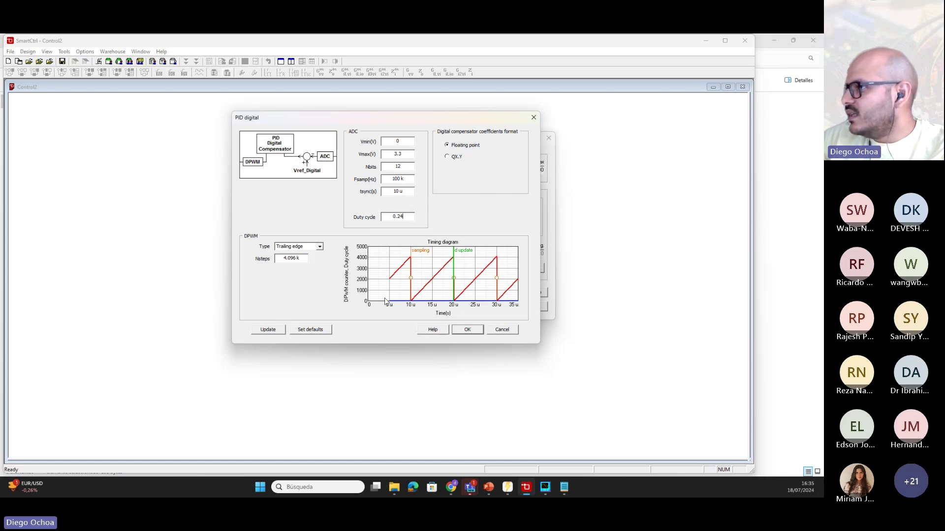
left_click(270, 329)
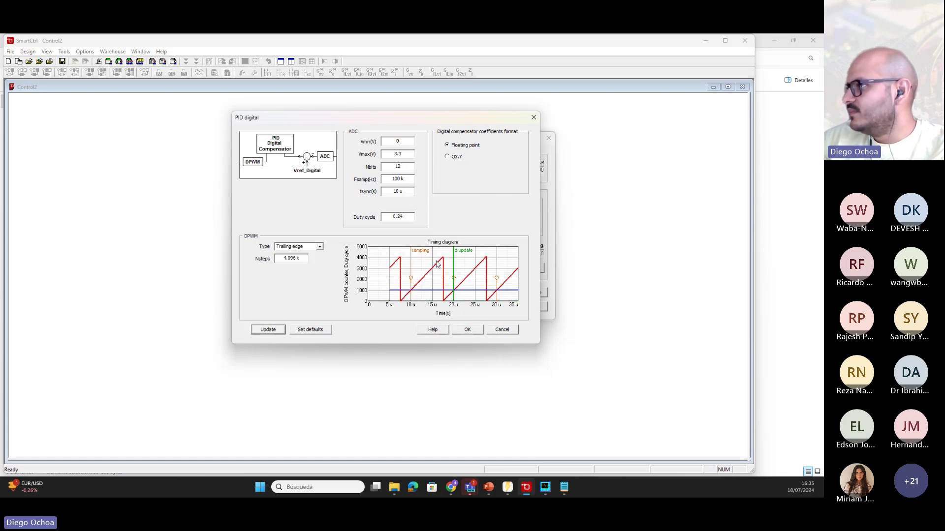
left_click(470, 330)
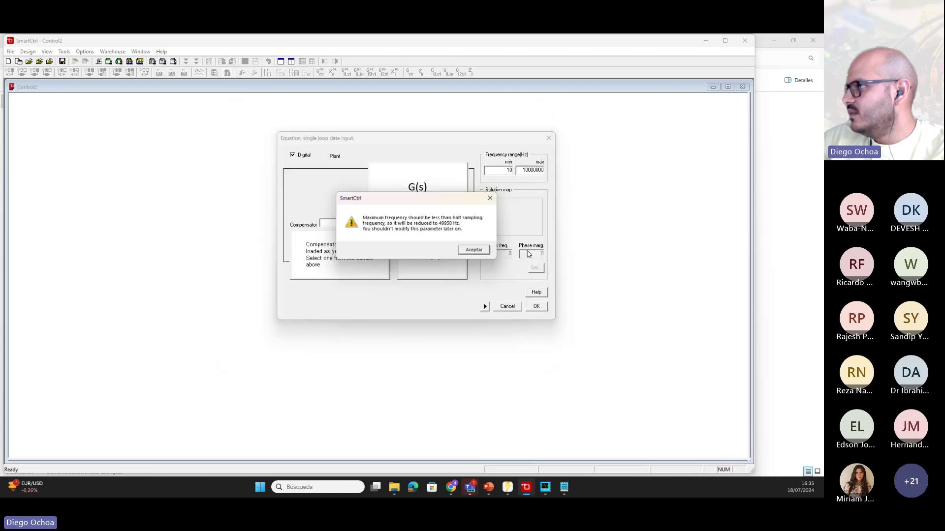
left_click(472, 250)
Step: Set the cross frequency to 6k Hz and the phase margin to 50°, and complete the loop design
left_click(536, 268)
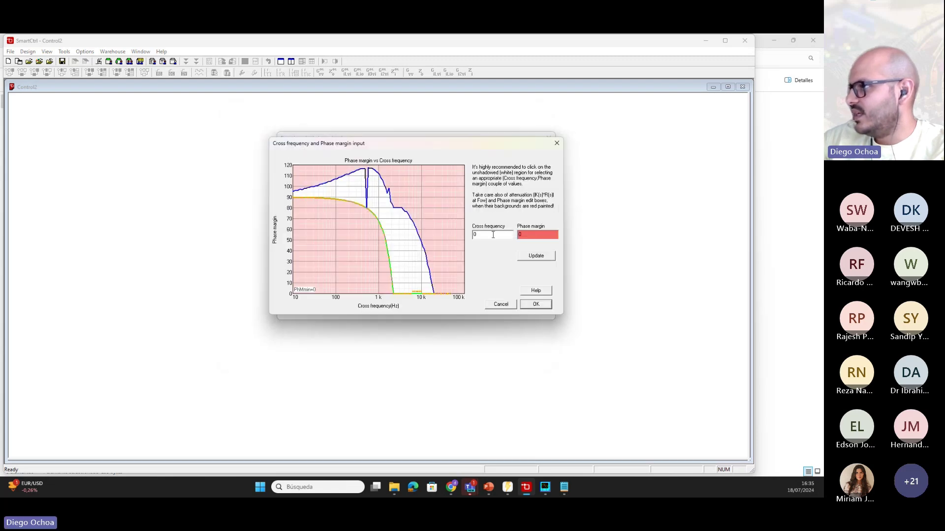
left_click_drag(483, 235, 392, 221)
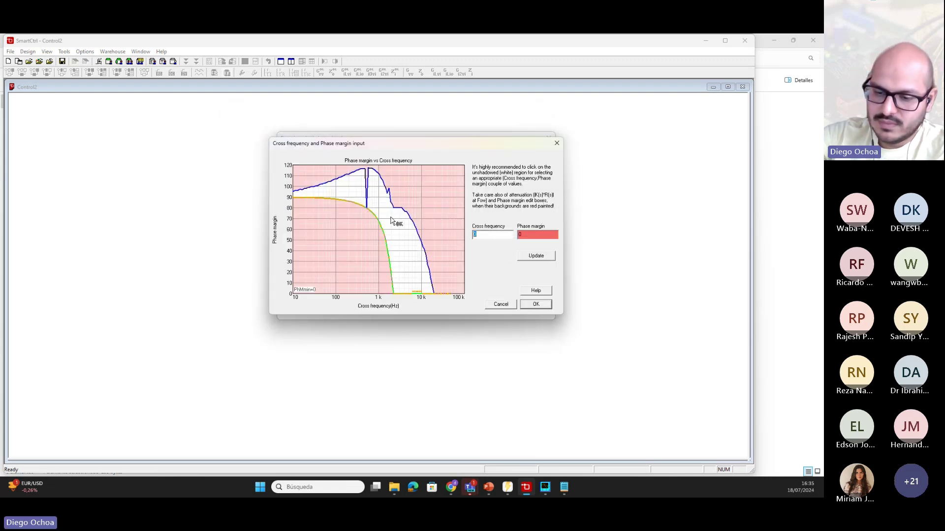
type("8")
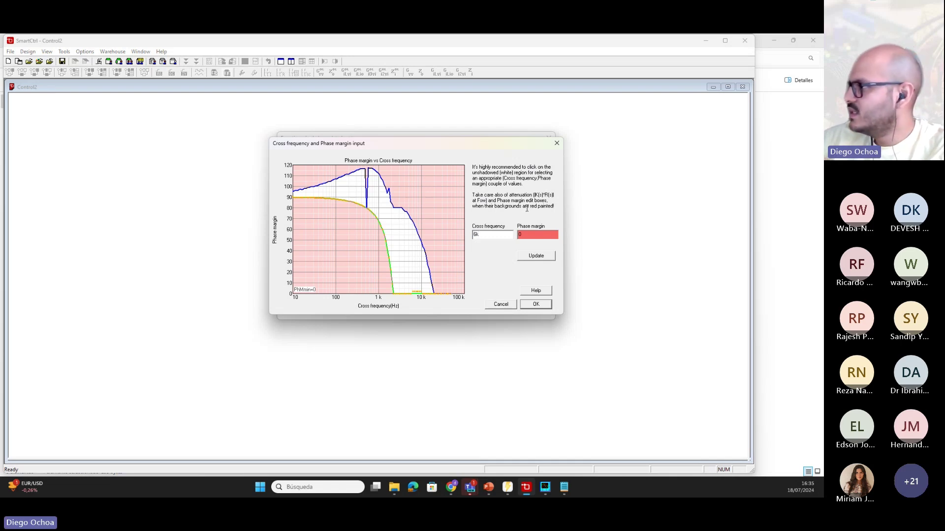
type("k")
key("Tab")
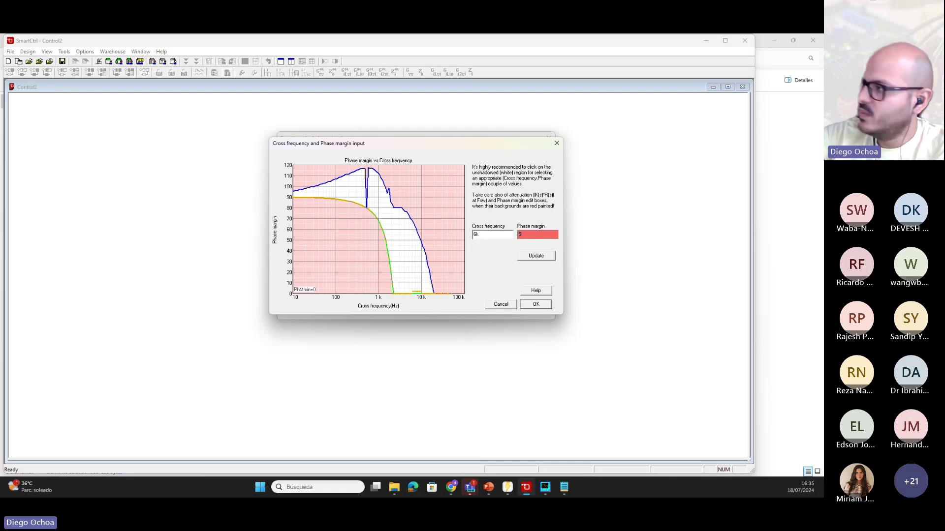
left_click(541, 256)
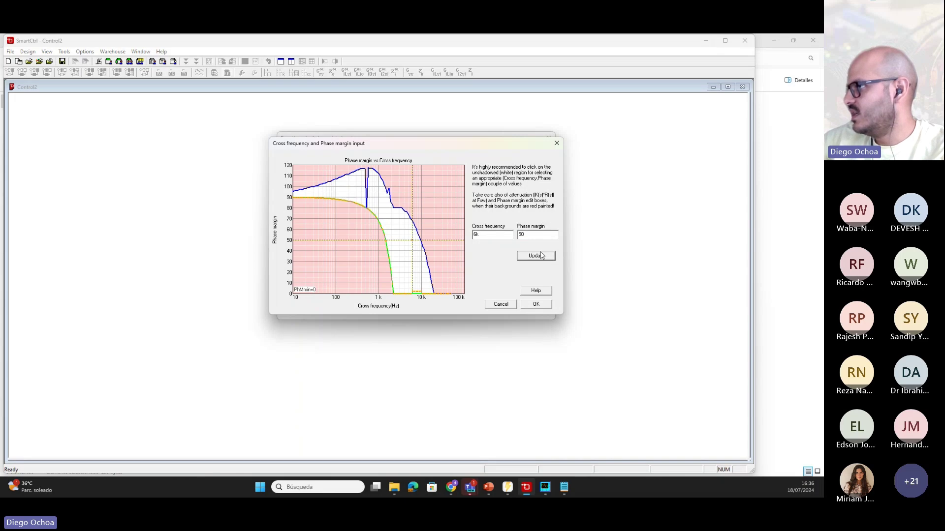
left_click(536, 305)
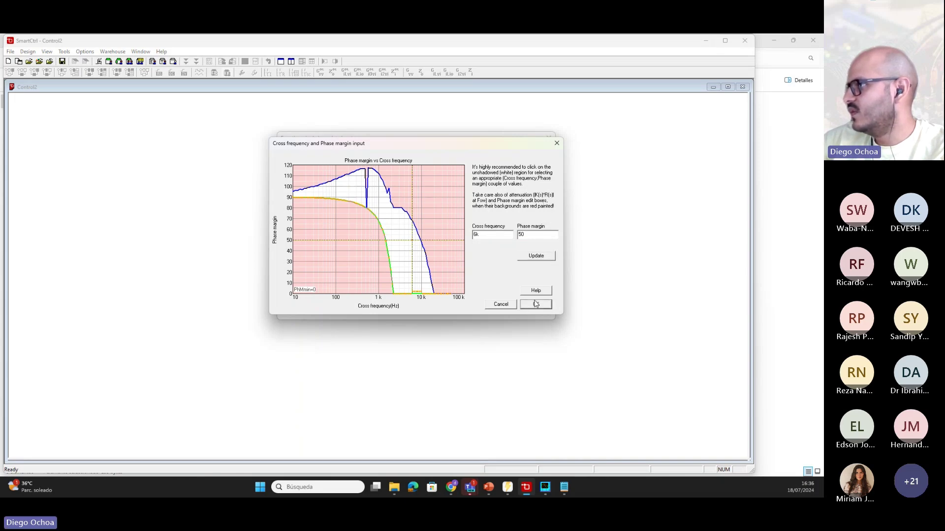
left_click(536, 306)
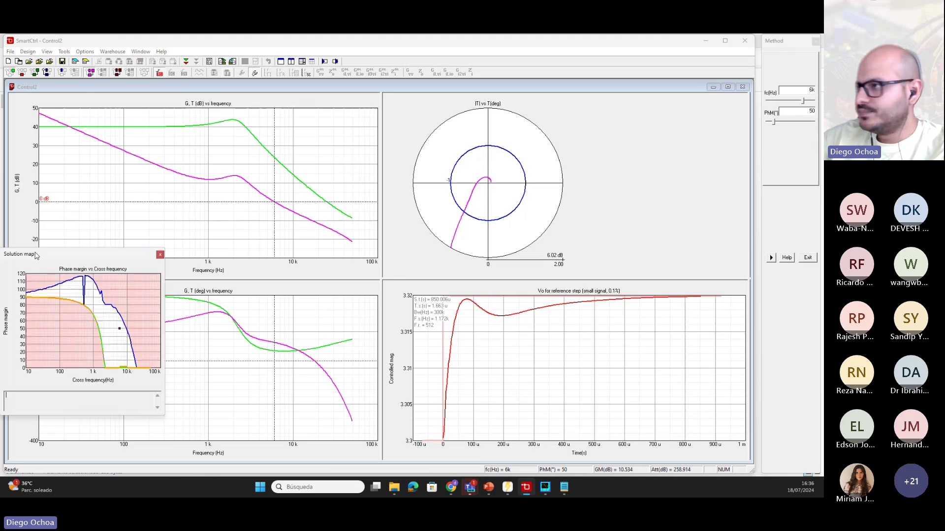
Step: Load T_psim.fra from the PSIM File folder as a T(f) function to compare with the design
left_click(12, 53)
left_click(29, 155)
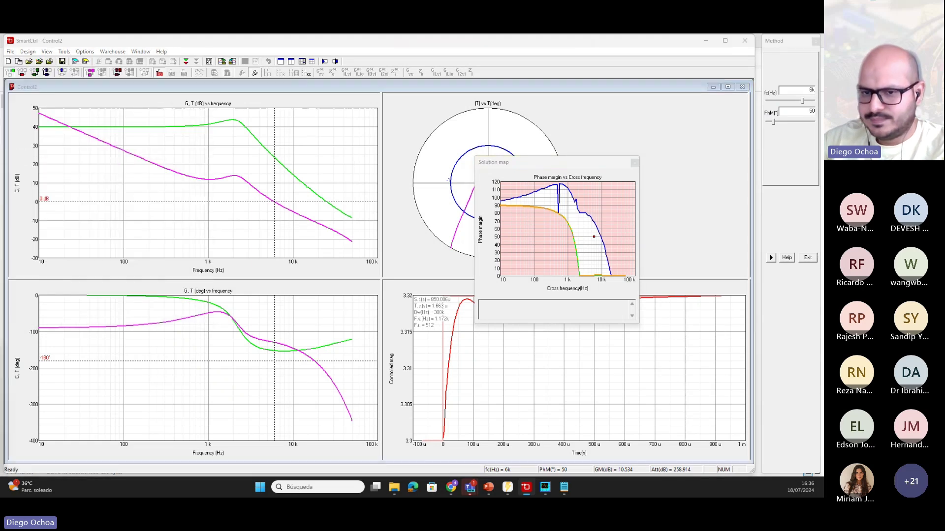
left_click(453, 207)
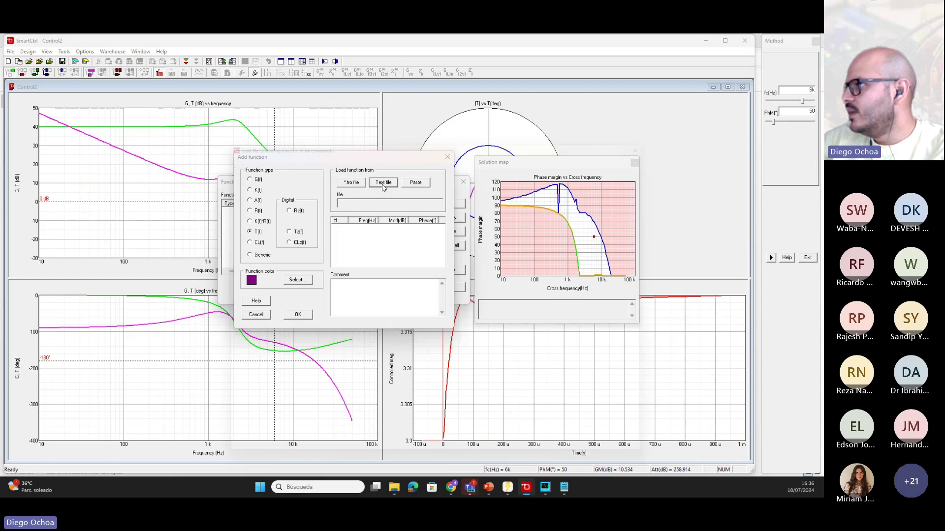
left_click(382, 183)
left_click(241, 134)
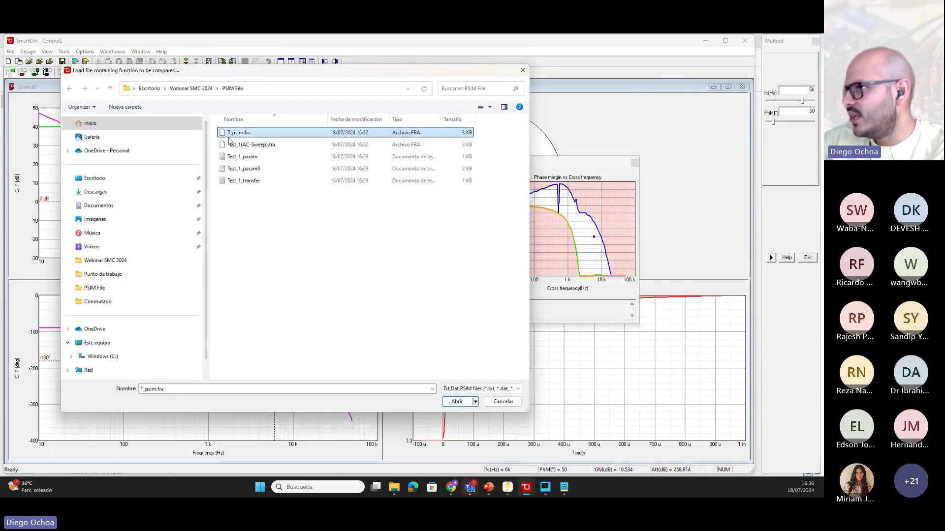
left_click(455, 403)
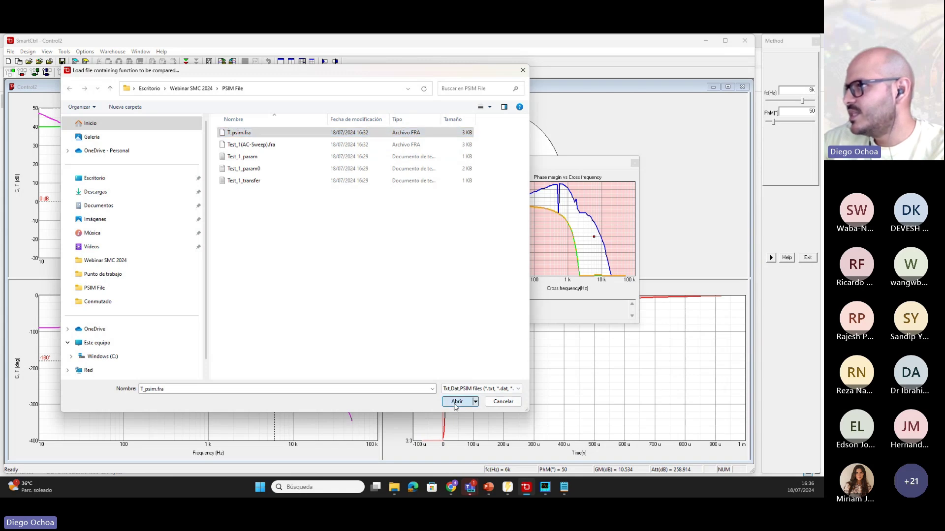
Step: Colour the loaded T(f) function blue and add it to the design's plots
left_click(298, 280)
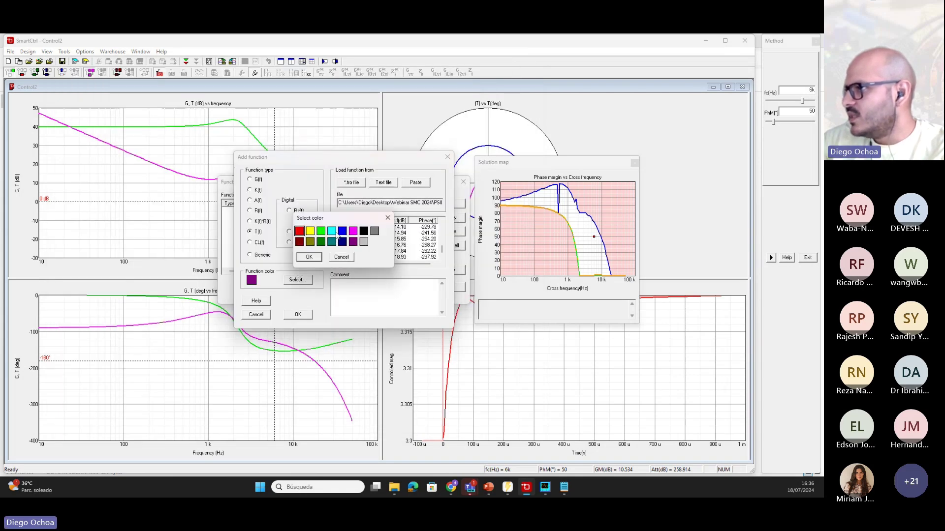
left_click(342, 231)
left_click(309, 256)
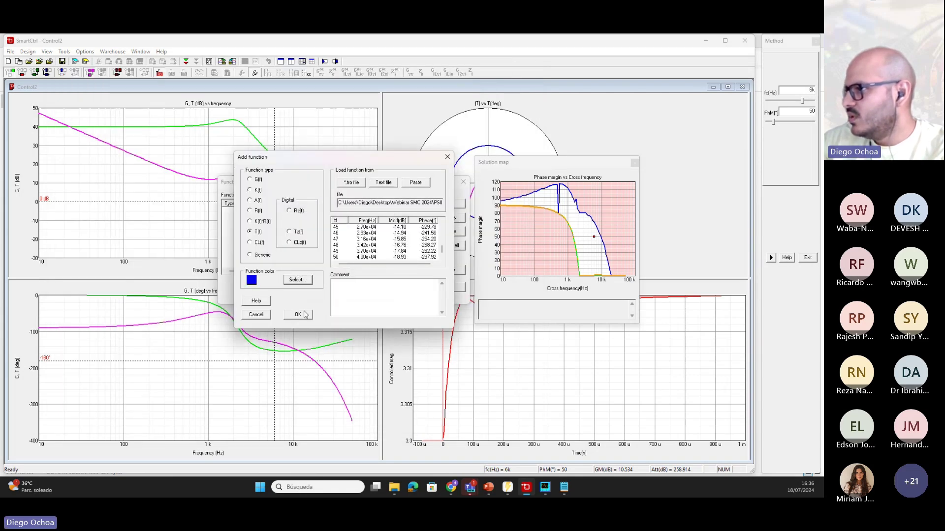
left_click(303, 314)
left_click(449, 270)
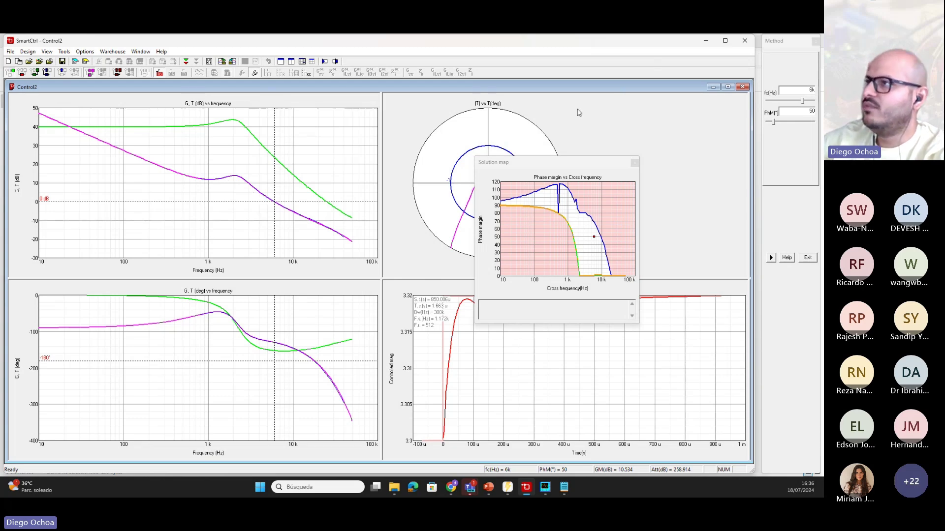
Step: Review the design's single loop data input and close it without changes
left_click(186, 62)
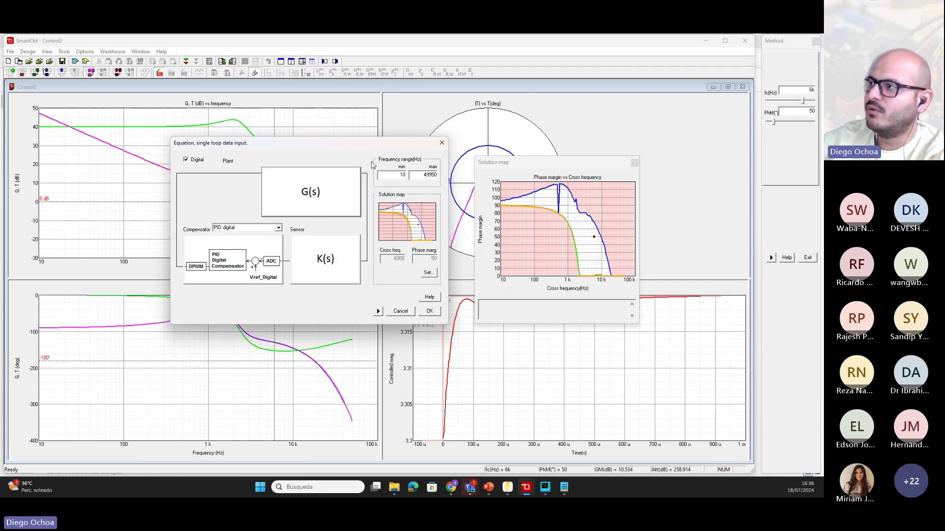
left_click(441, 143)
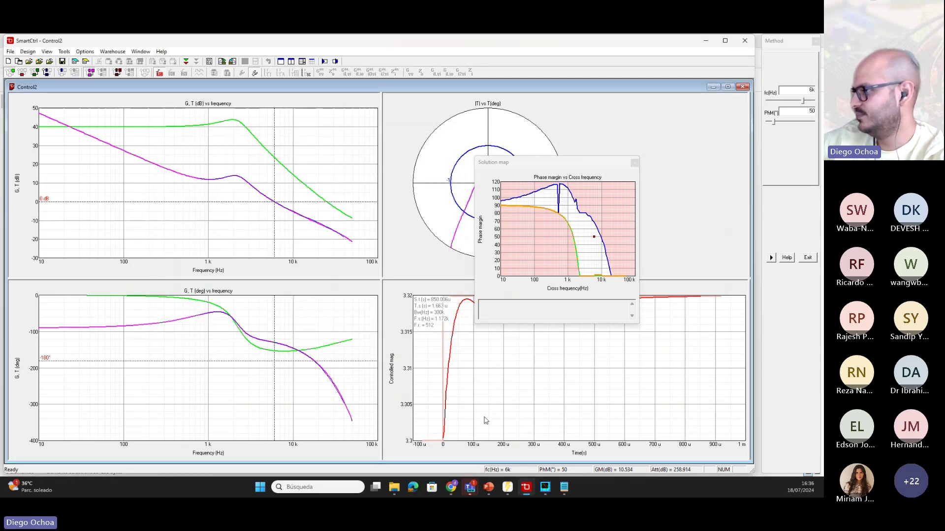
Step: Switch to PowerPoint, show the Direct contact slide in a maximized window, and minimize the presentation
left_click(488, 487)
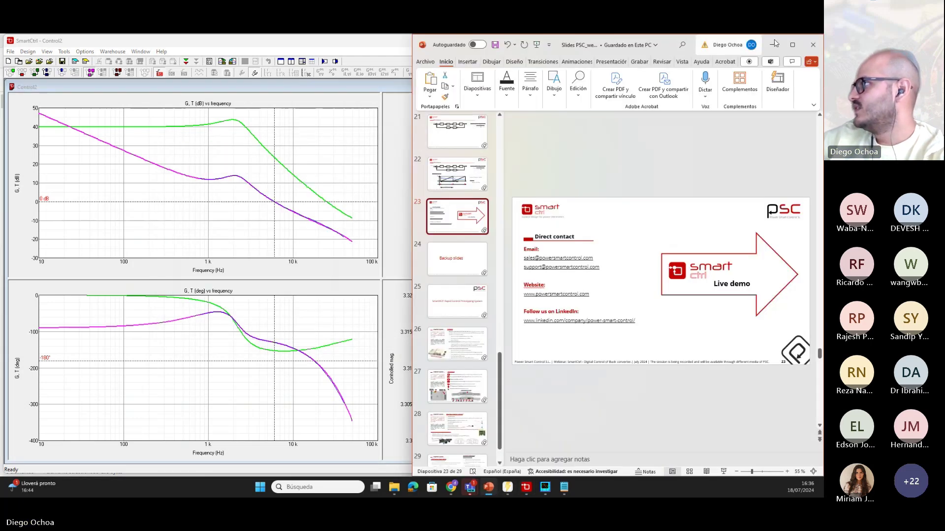
left_click(792, 45)
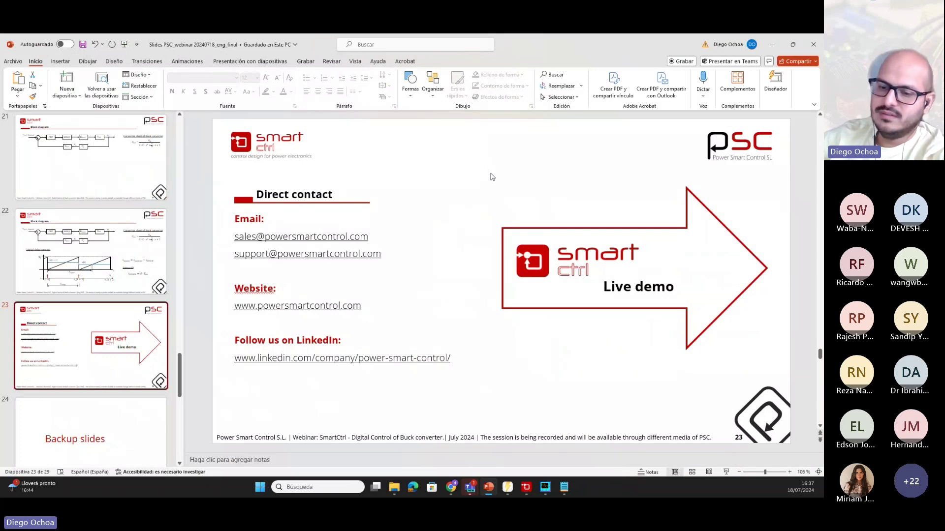
left_click(772, 45)
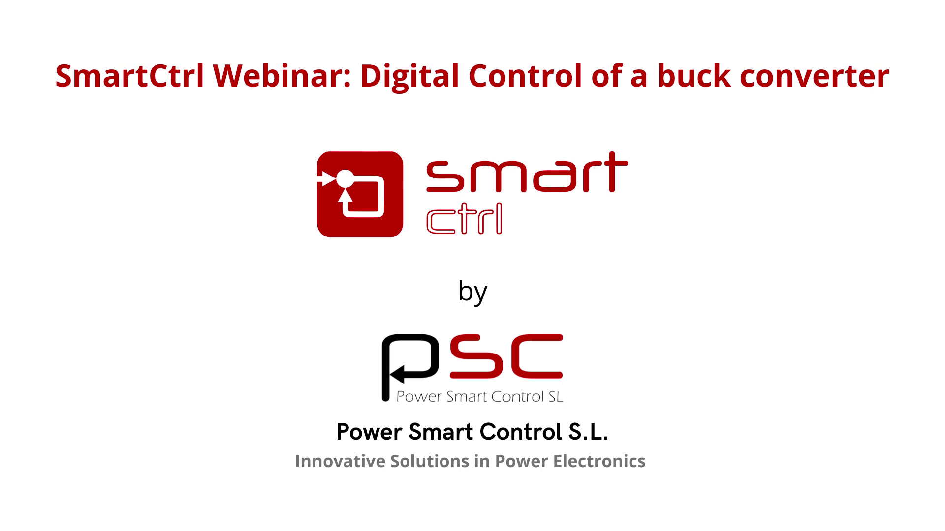